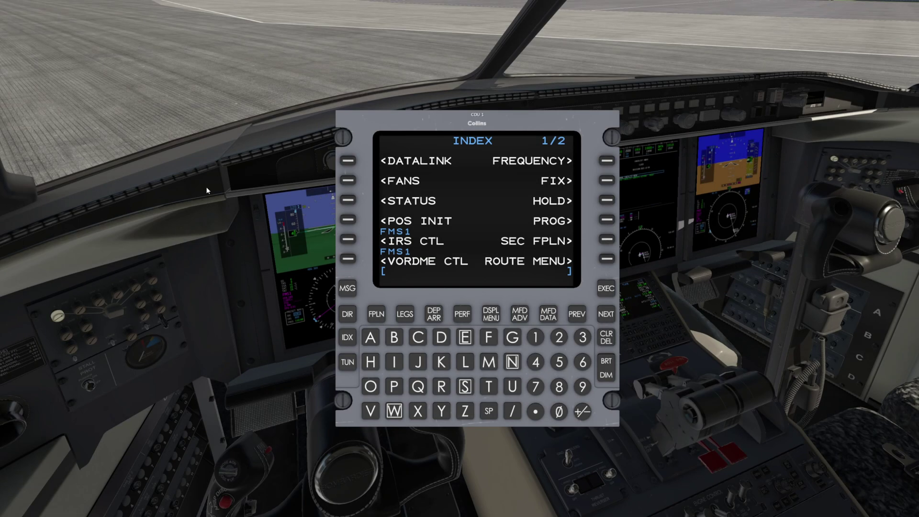
# Step: Open PERF INIT page 1/3, reviewing the KMEM–KOKC active flight plan along the way
pyautogui.click(463, 316)
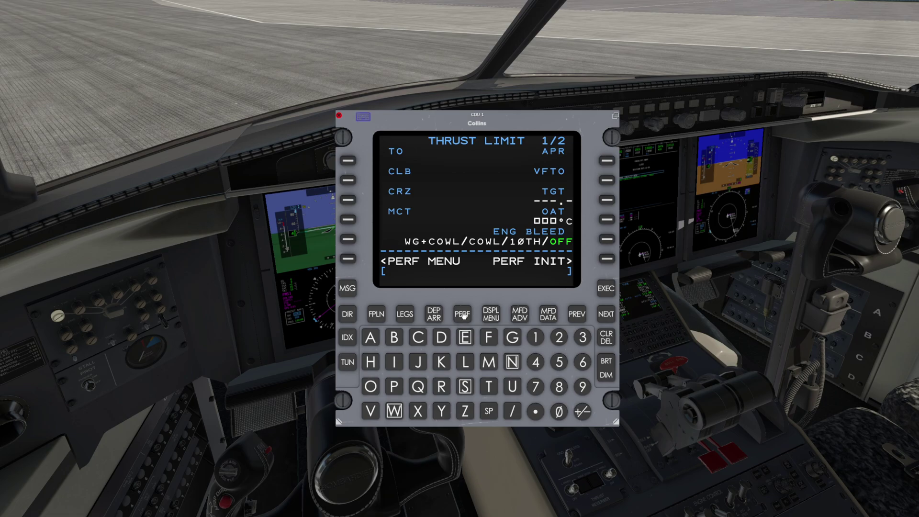
pyautogui.click(463, 315)
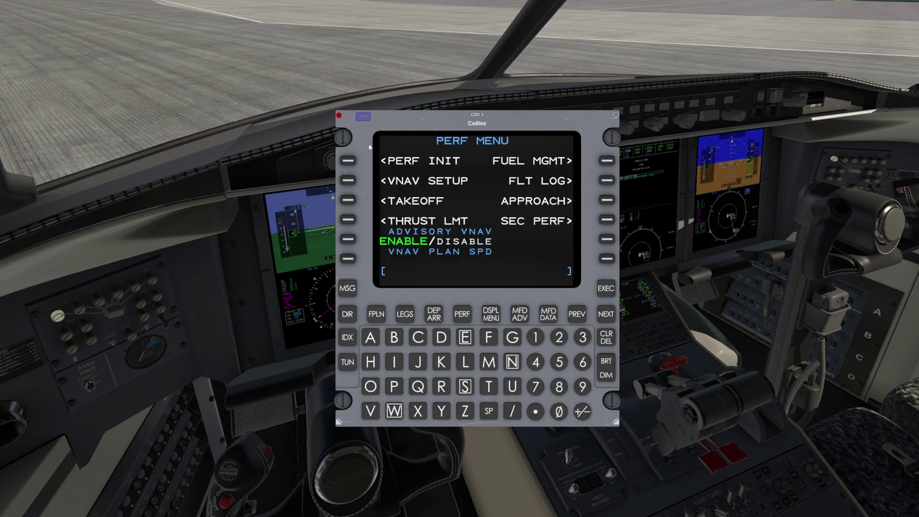
pyautogui.click(350, 162)
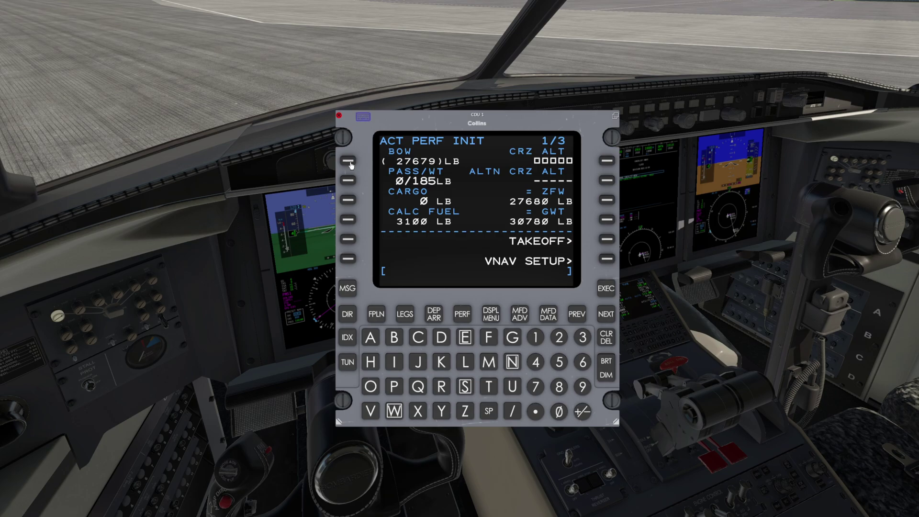
pyautogui.click(376, 314)
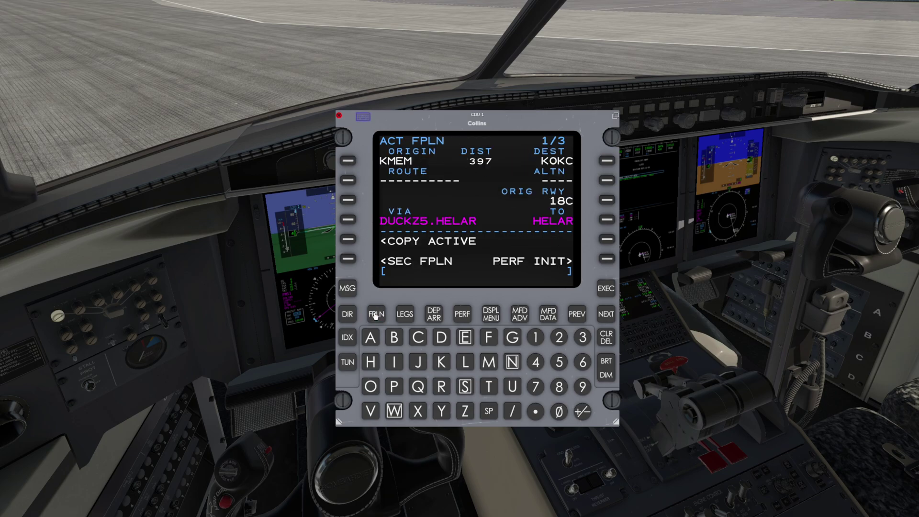
pyautogui.click(605, 262)
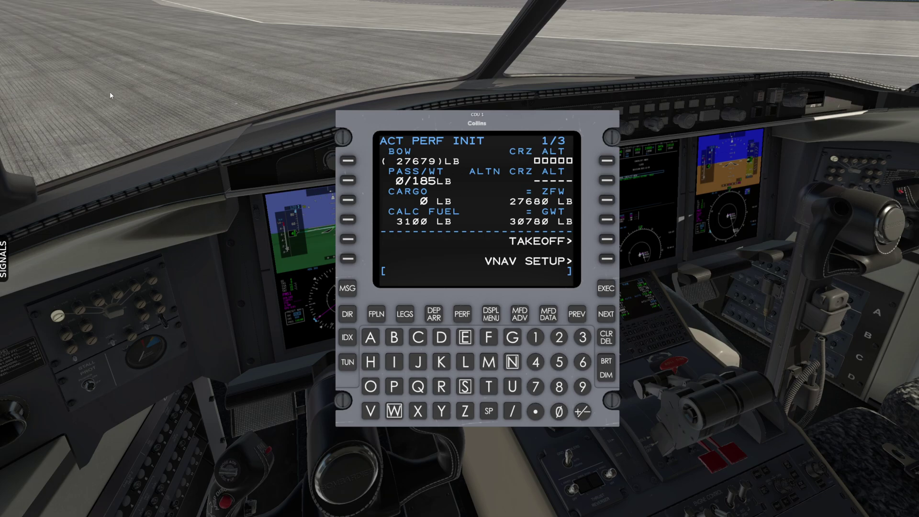
# Step: In the Airframe Manager's avionics options, confirm the Weights unit is Pounds
pyautogui.click(58, 6)
pyautogui.click(67, 17)
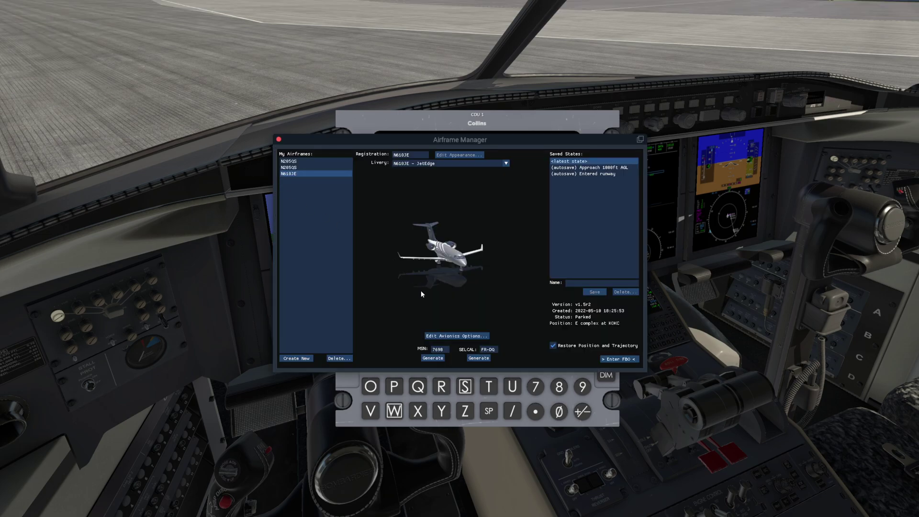
pyautogui.click(450, 335)
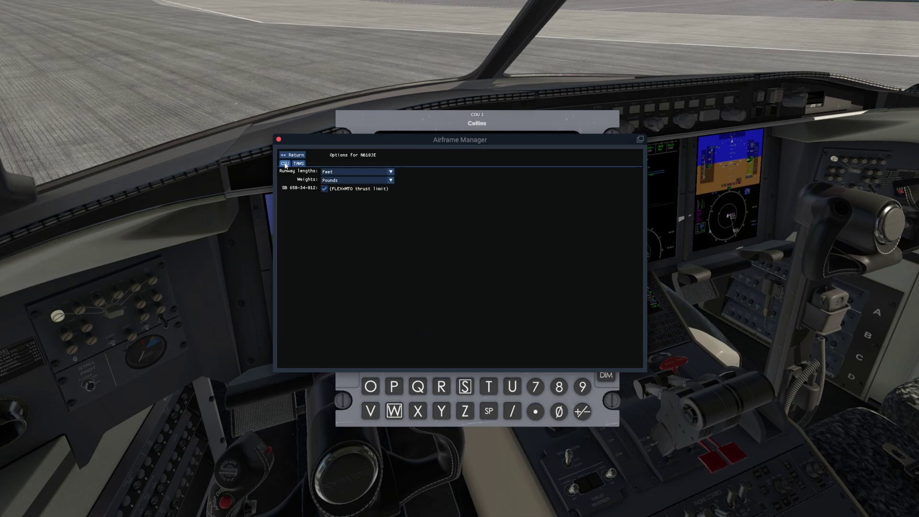
pyautogui.click(375, 180)
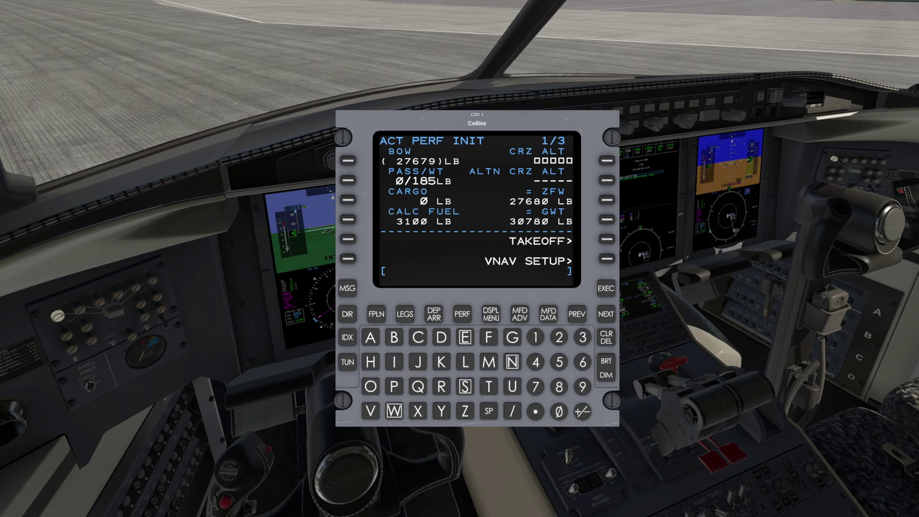
# Step: Page through DEFAULTS 1/5 to 5/5 from the CDU index, ending back on page 1/5
pyautogui.click(347, 337)
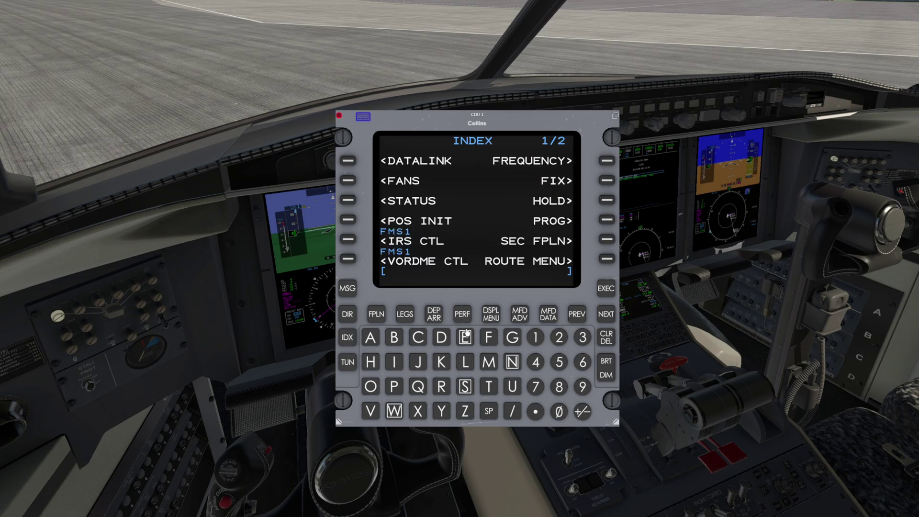
pyautogui.click(606, 316)
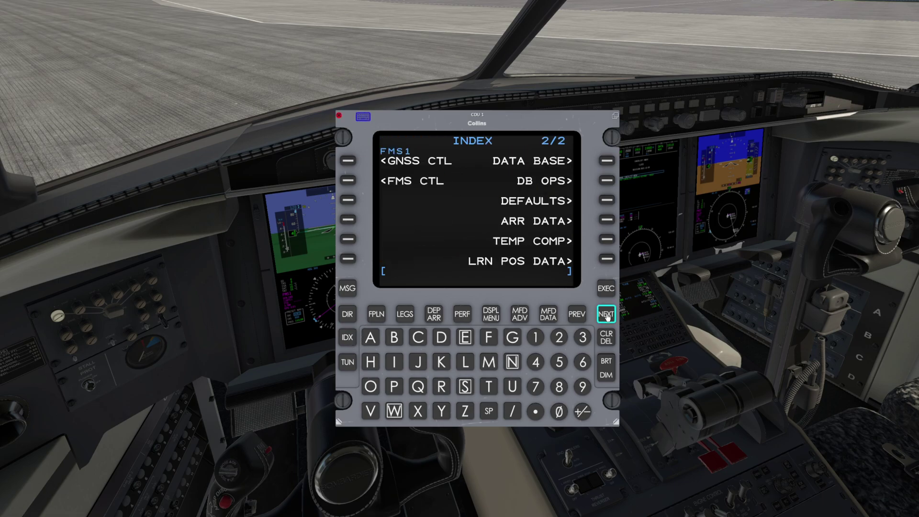
pyautogui.click(607, 201)
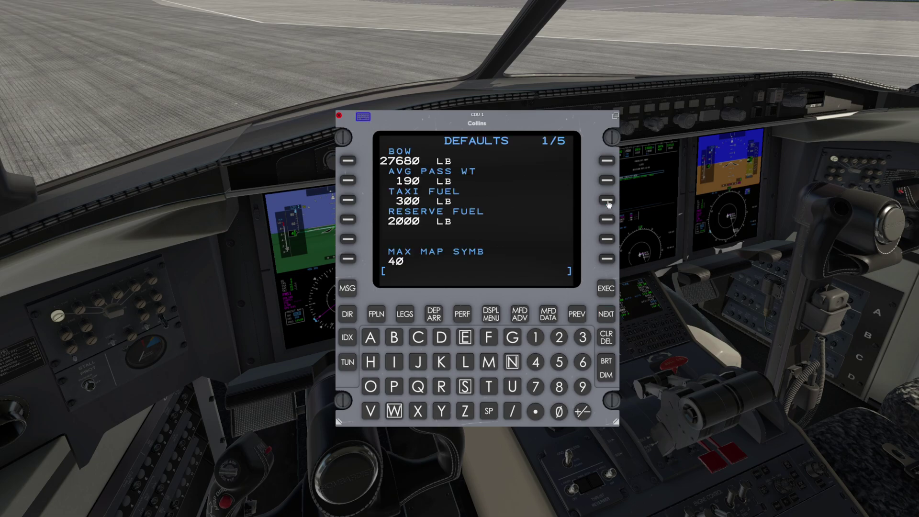
pyautogui.click(607, 315)
pyautogui.click(607, 315)
pyautogui.click(607, 315)
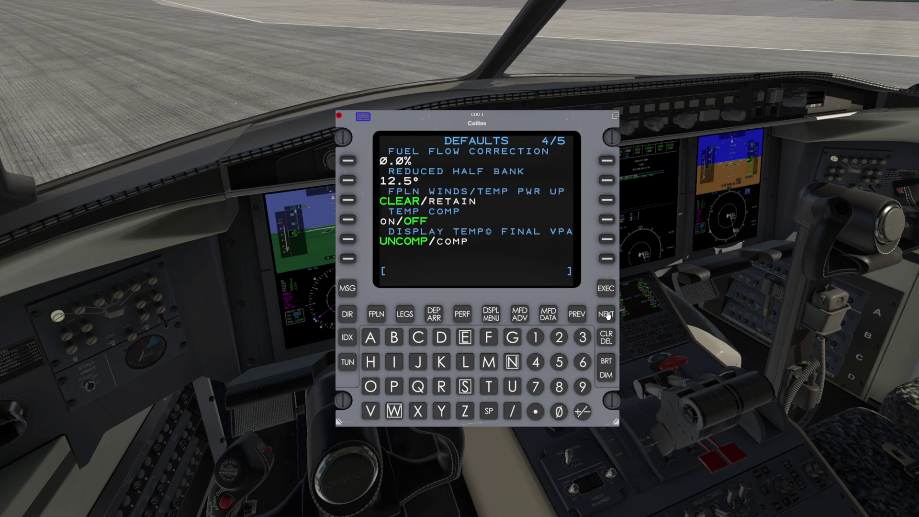
pyautogui.click(607, 315)
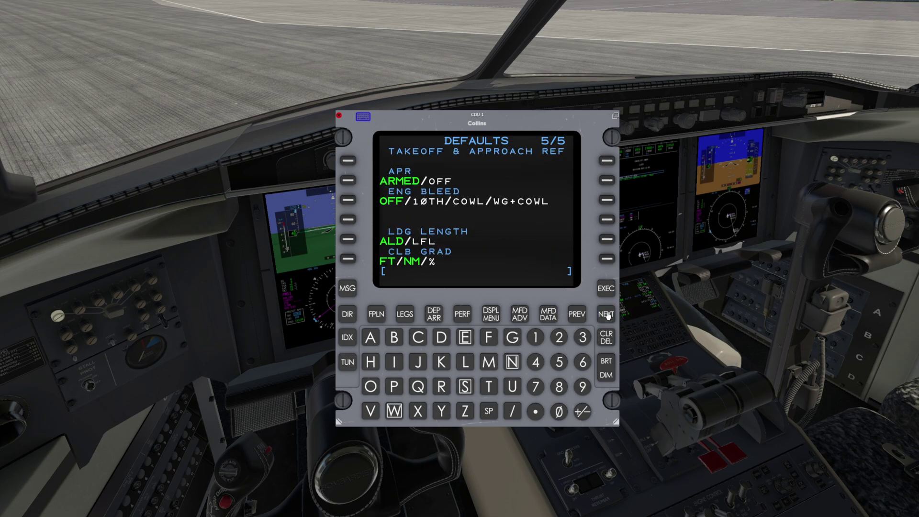
pyautogui.click(607, 315)
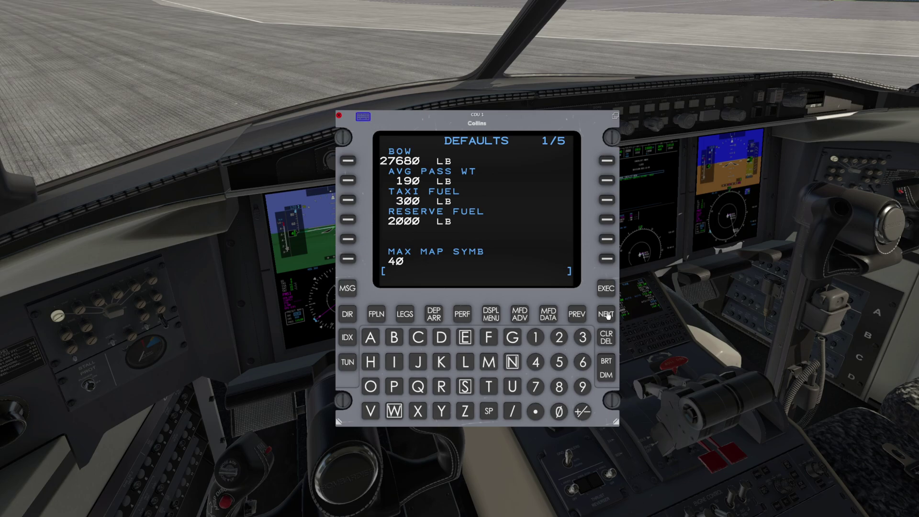
# Step: Open PERF INIT and set the passenger count to 2
pyautogui.click(465, 315)
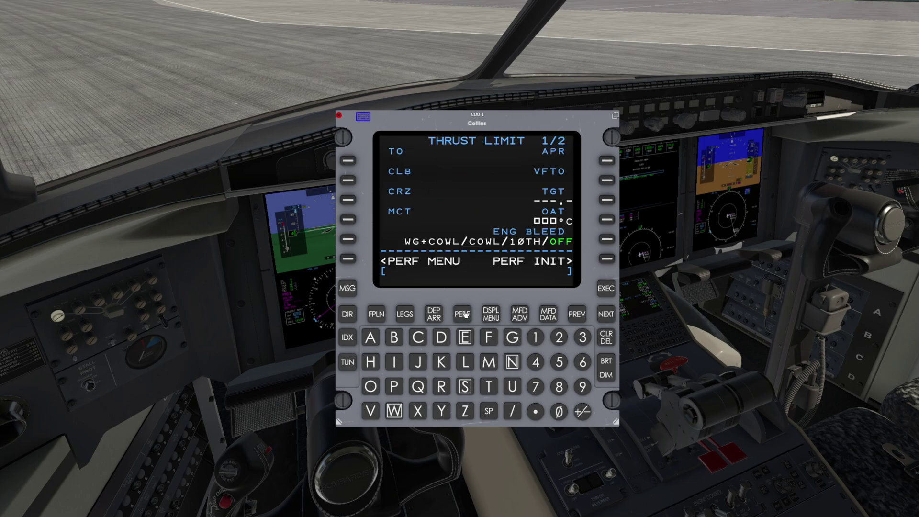
pyautogui.click(465, 315)
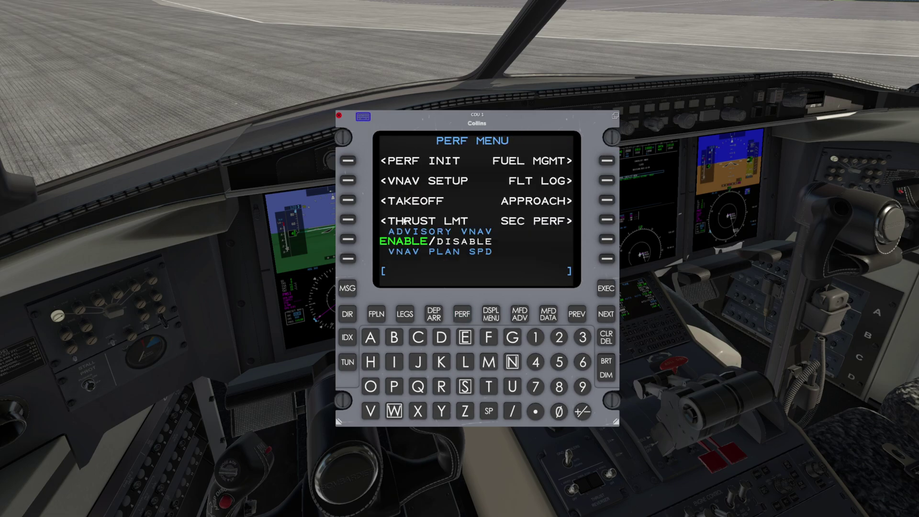
pyautogui.click(349, 162)
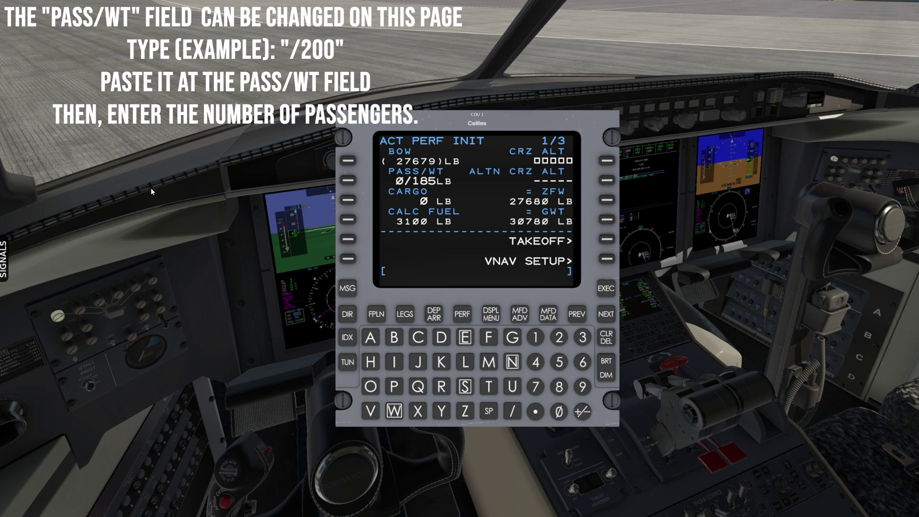
pyautogui.write('2')
pyautogui.click(355, 184)
# Step: Enter 150 LB cargo and clear calculated fuel to use sensed fuel 4380 LB
pyautogui.click(536, 337)
pyautogui.click(559, 362)
pyautogui.click(560, 412)
pyautogui.click(350, 200)
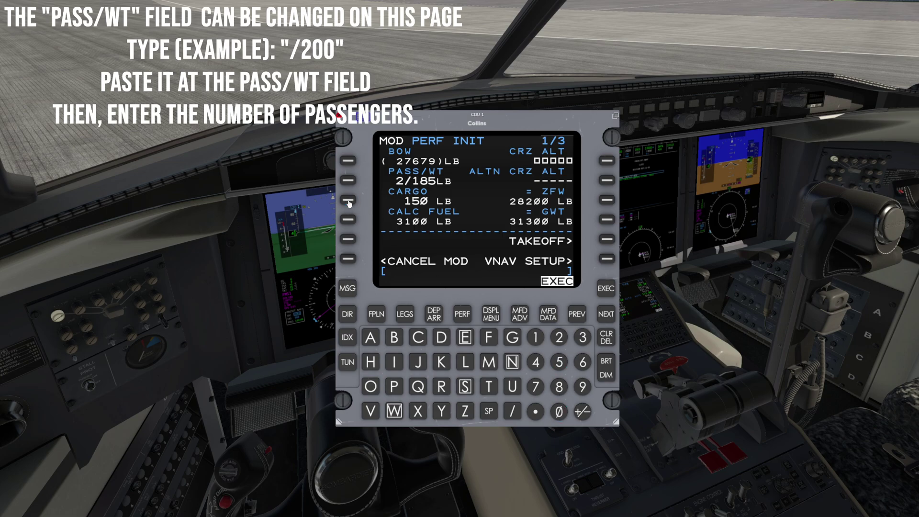
pyautogui.click(606, 340)
pyautogui.click(349, 220)
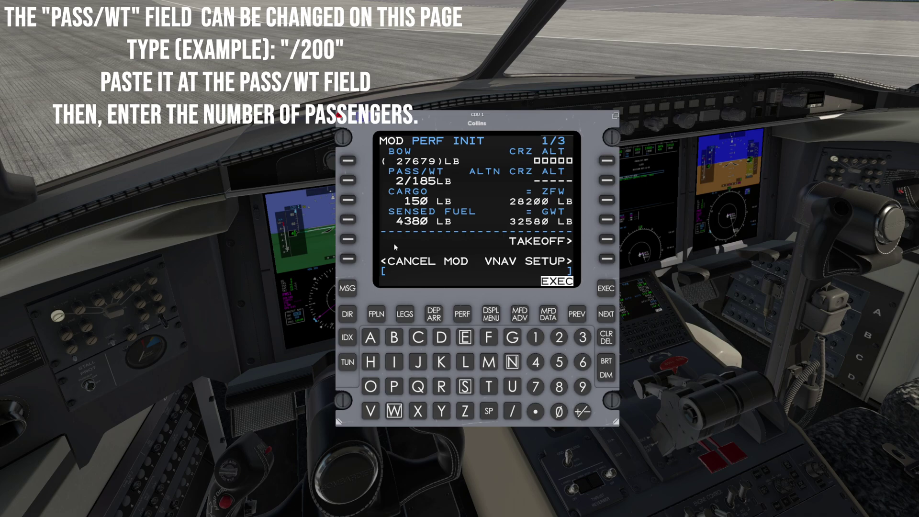
# Step: Set the cruise altitude to FL360
pyautogui.click(488, 337)
pyautogui.click(583, 338)
pyautogui.click(583, 362)
pyautogui.click(559, 412)
pyautogui.click(607, 162)
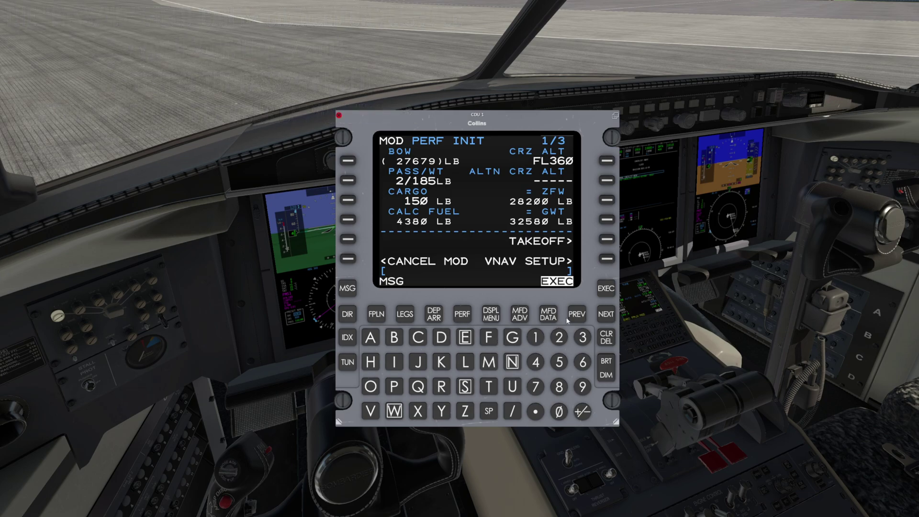
# Step: Show PERF INIT 2/3 with ISA deviation 0°C and blank winds, briefly enlarging the PFD
pyautogui.click(606, 315)
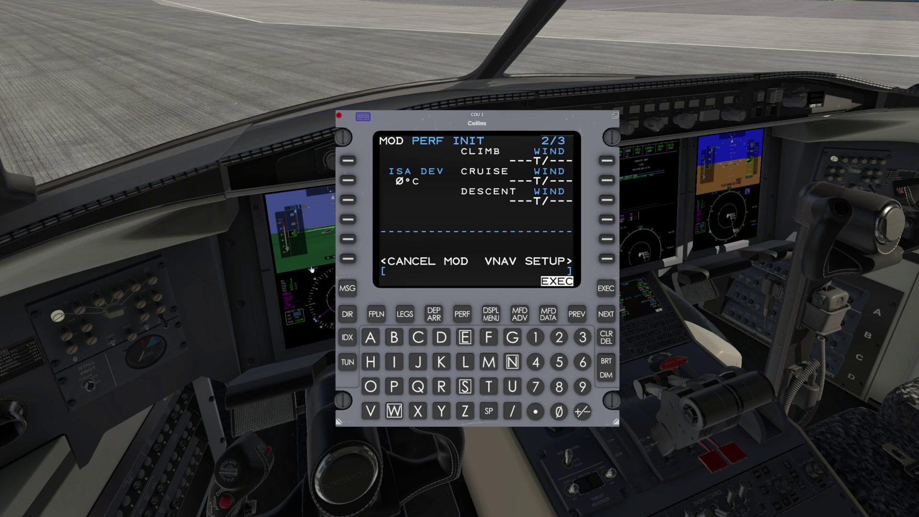
pyautogui.click(323, 253)
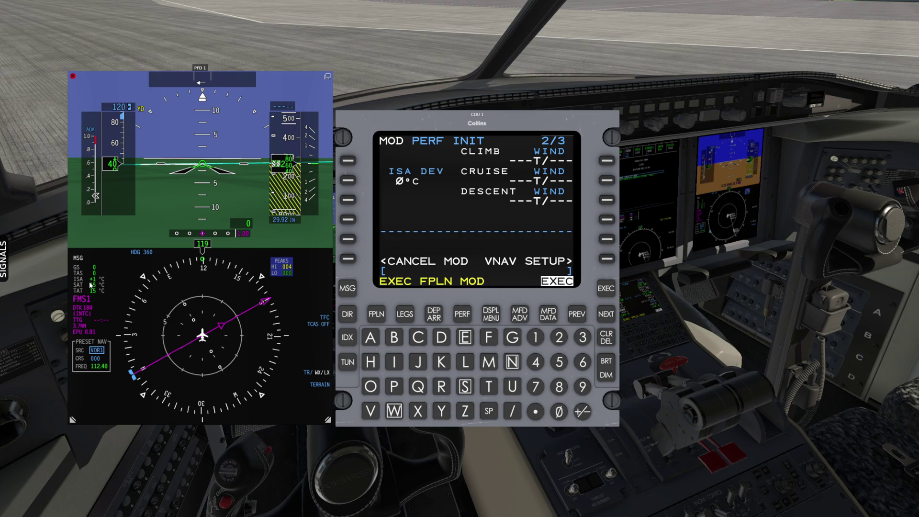
pyautogui.click(72, 76)
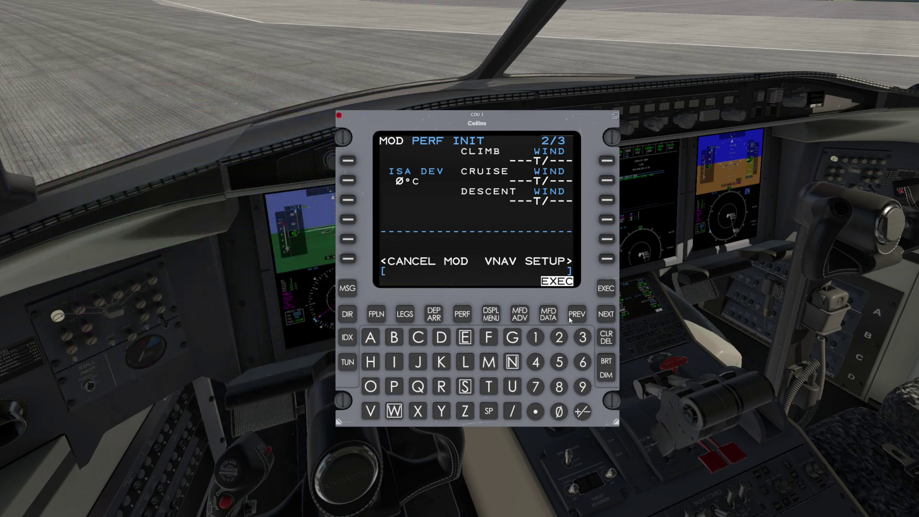
# Step: On PERF INIT page 3/3, set reserves to 1700 LB and taxi fuel to 300 LB
pyautogui.click(607, 315)
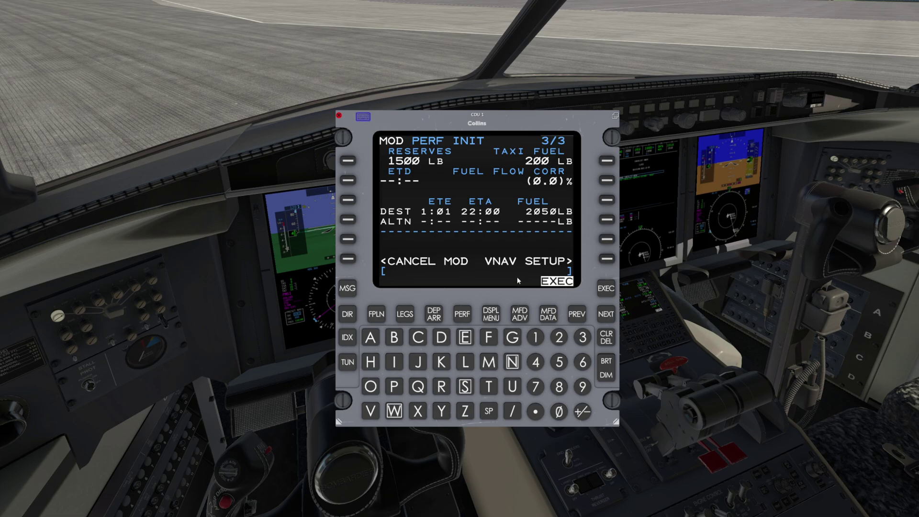
pyautogui.click(535, 337)
pyautogui.click(535, 387)
pyautogui.click(560, 412)
pyautogui.click(560, 412)
pyautogui.click(348, 161)
pyautogui.click(583, 337)
pyautogui.click(559, 412)
pyautogui.click(560, 412)
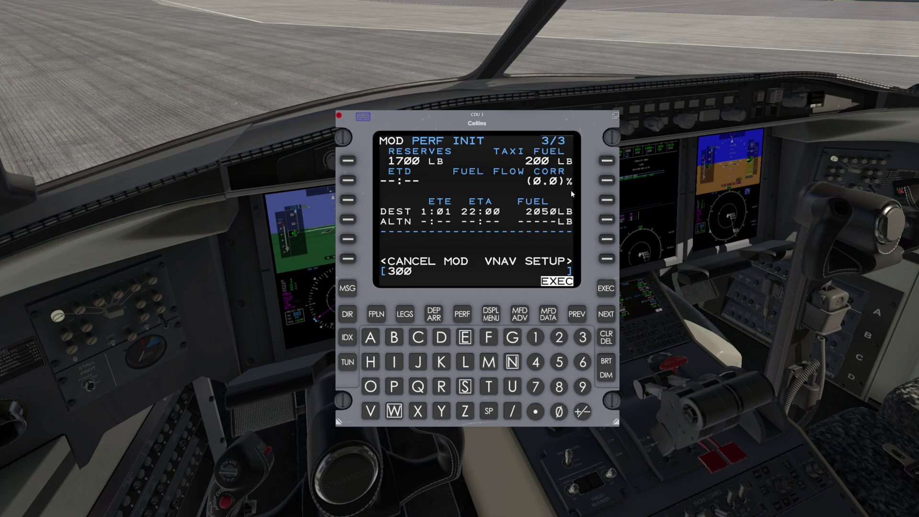
pyautogui.click(611, 161)
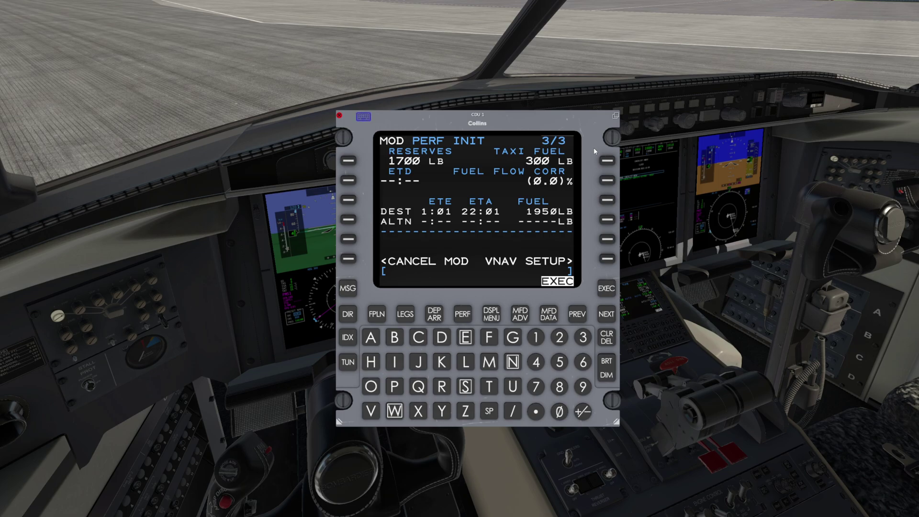
# Step: Attempt a 2.0 percent fuel flow correction, then execute the modified performance data
pyautogui.click(560, 337)
pyautogui.click(536, 411)
pyautogui.click(559, 411)
pyautogui.click(607, 181)
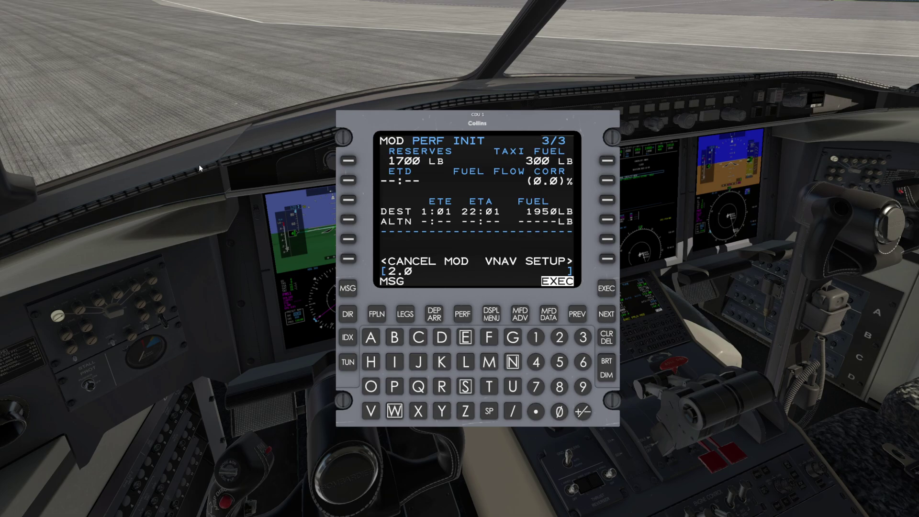
pyautogui.click(607, 288)
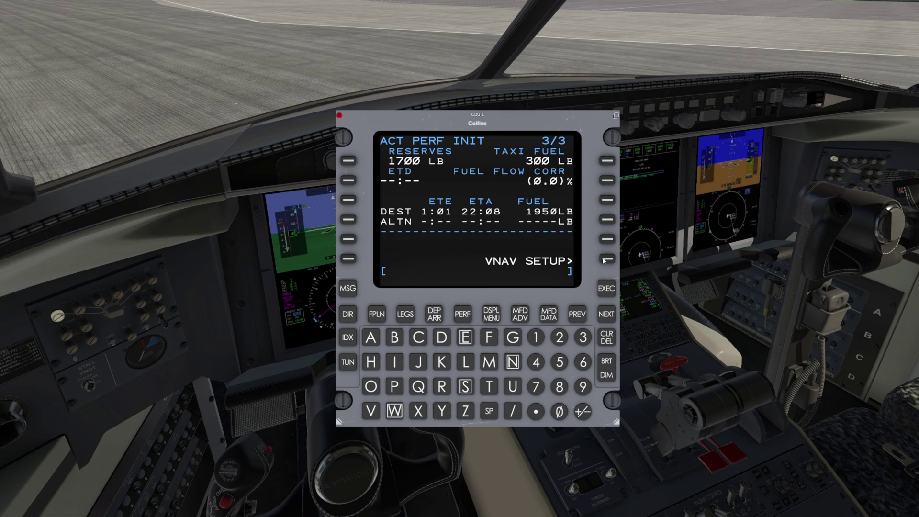
# Step: Add a 200/3000 speed/altitude limit on the VNAV climb page
pyautogui.click(608, 259)
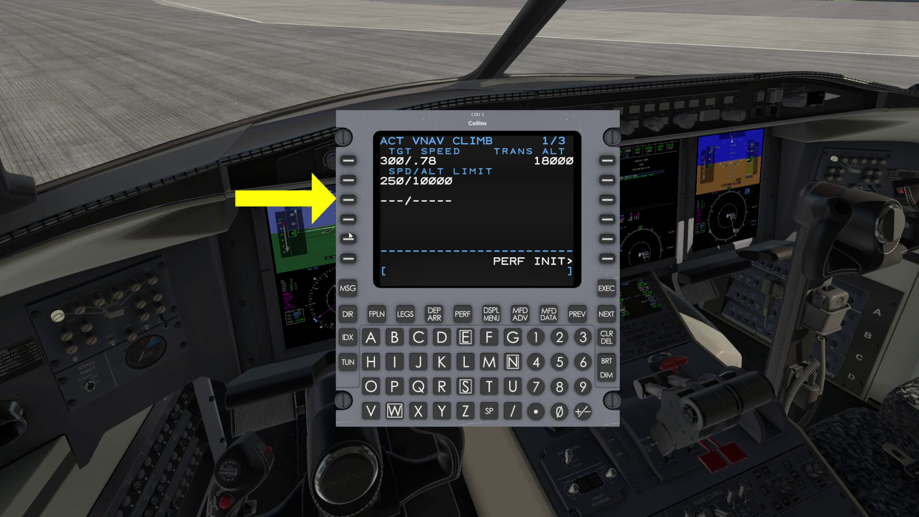
pyautogui.click(560, 338)
pyautogui.click(559, 410)
pyautogui.click(560, 411)
pyautogui.click(513, 411)
pyautogui.click(583, 338)
pyautogui.click(559, 411)
pyautogui.click(559, 411)
pyautogui.click(559, 411)
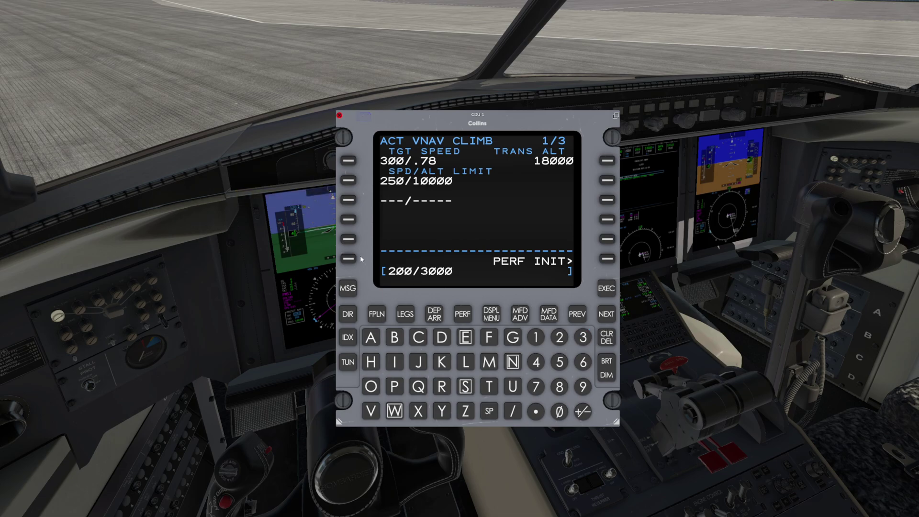
pyautogui.click(348, 200)
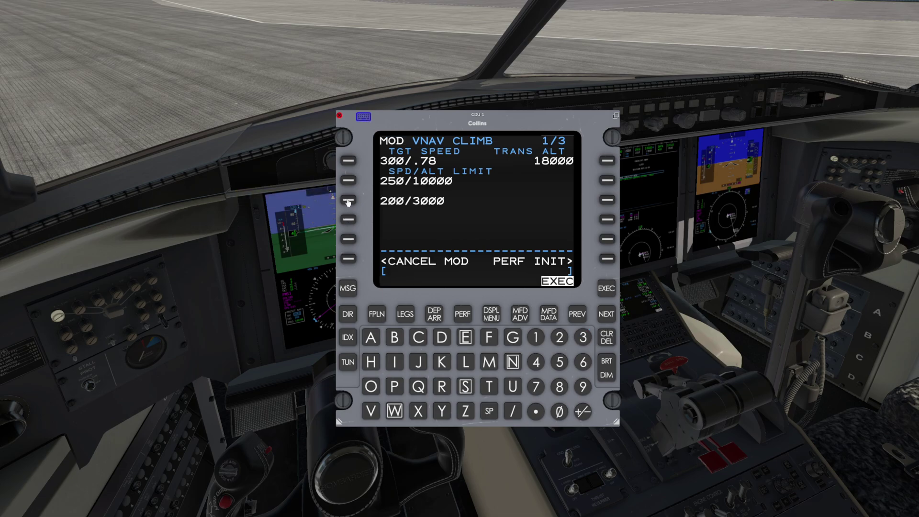
# Step: Copy the 200/3000 limit onto the VNAV descent page
pyautogui.click(349, 200)
pyautogui.click(578, 315)
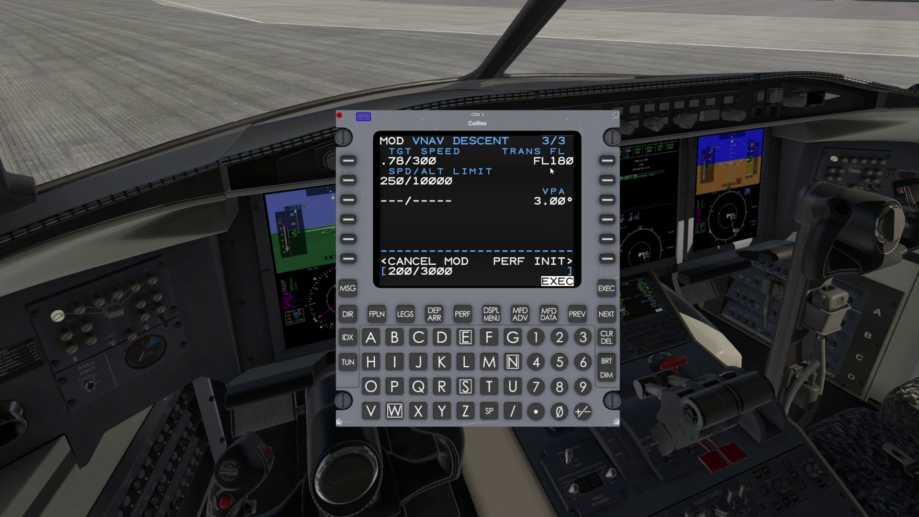
pyautogui.click(349, 200)
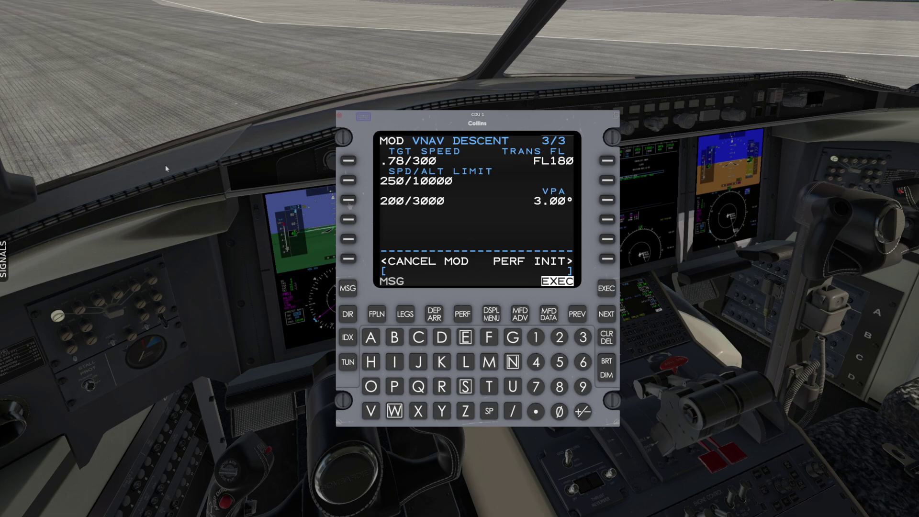
pyautogui.click(577, 314)
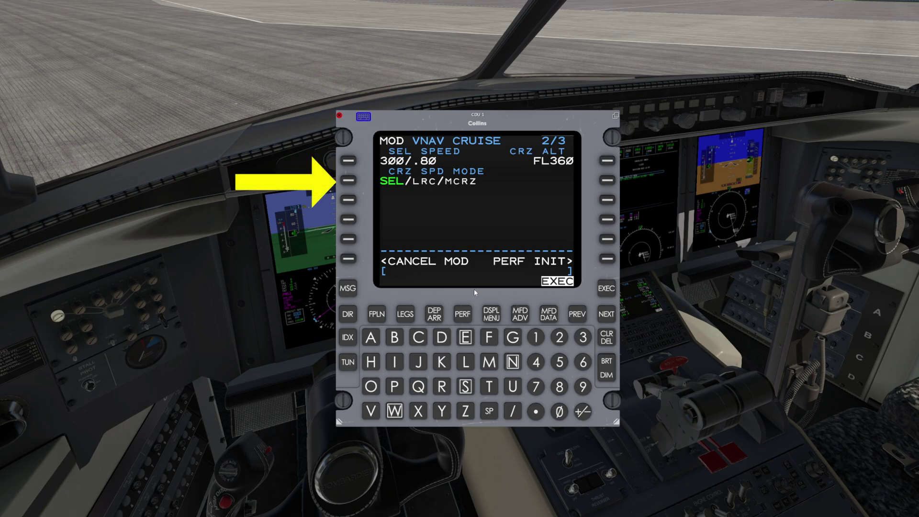
pyautogui.click(349, 181)
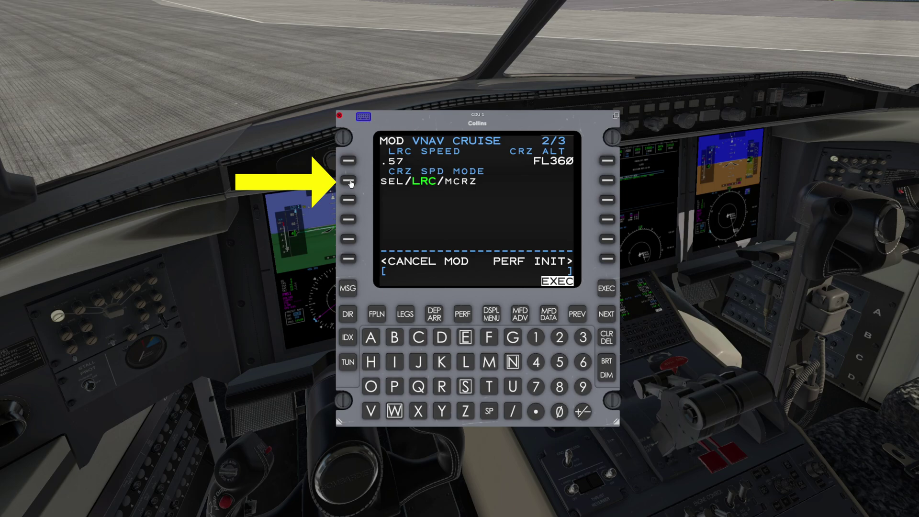
pyautogui.click(349, 181)
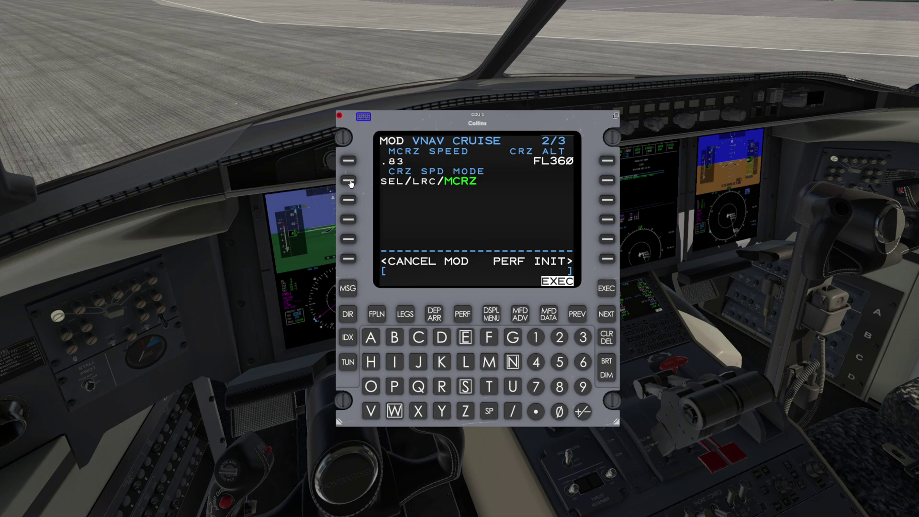
pyautogui.click(349, 181)
pyautogui.press('pagedown')
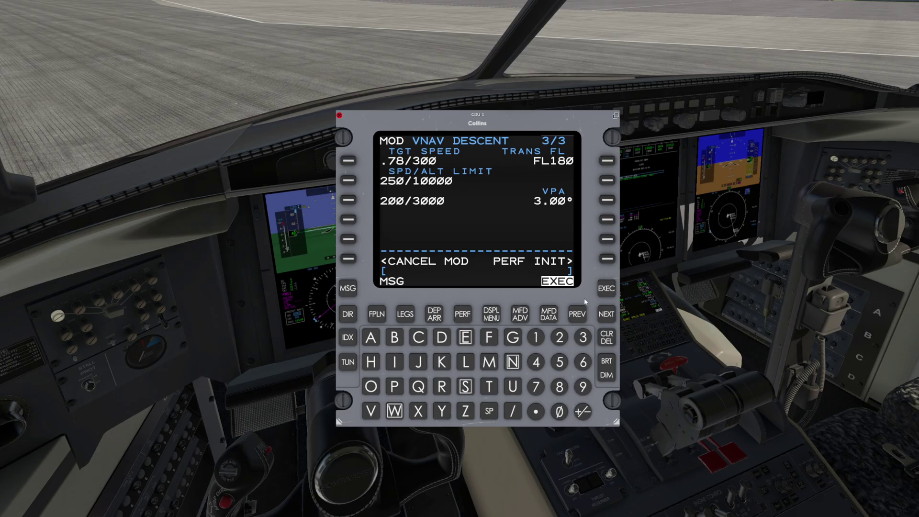
# Step: Execute the pending VNAV modifications so the descent page reads ACT
pyautogui.click(608, 289)
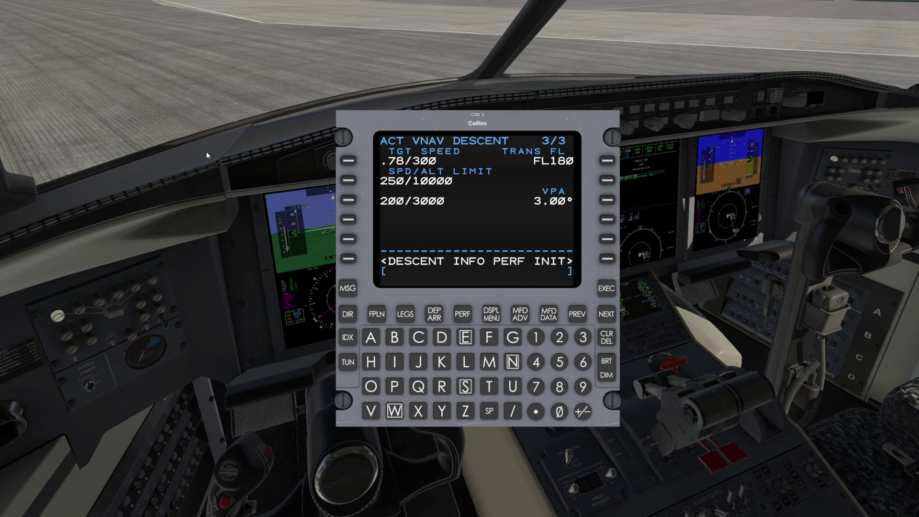
# Step: Open THRUST LIMIT page 2/2 and cycle takeoff thrust mode through FLEX and MTO back to TO
pyautogui.click(464, 315)
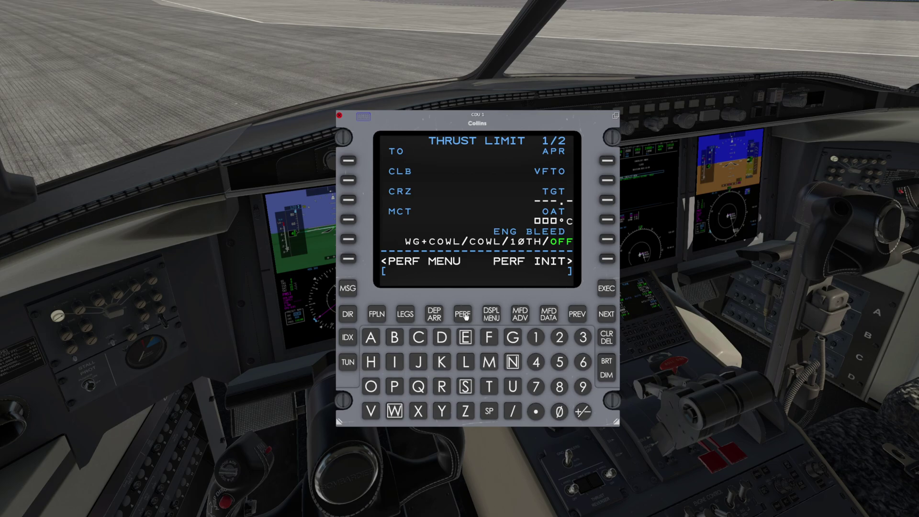
pyautogui.click(607, 314)
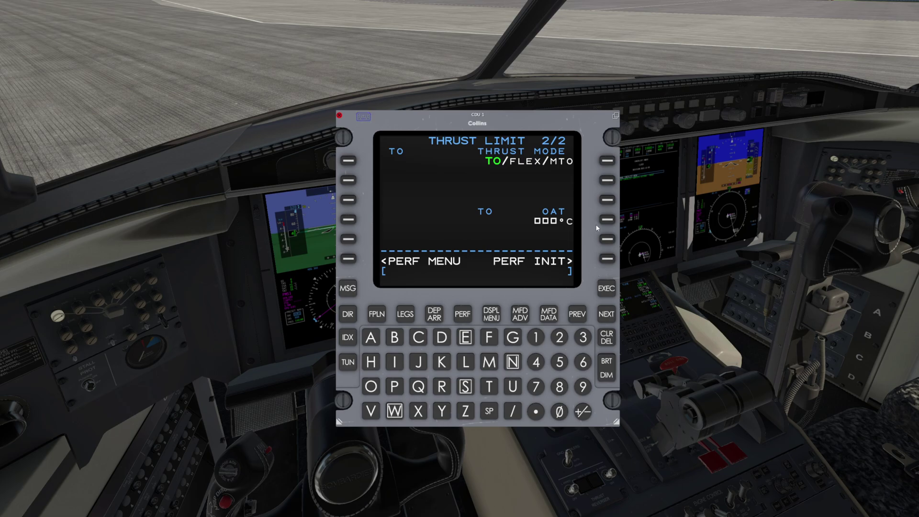
pyautogui.click(607, 161)
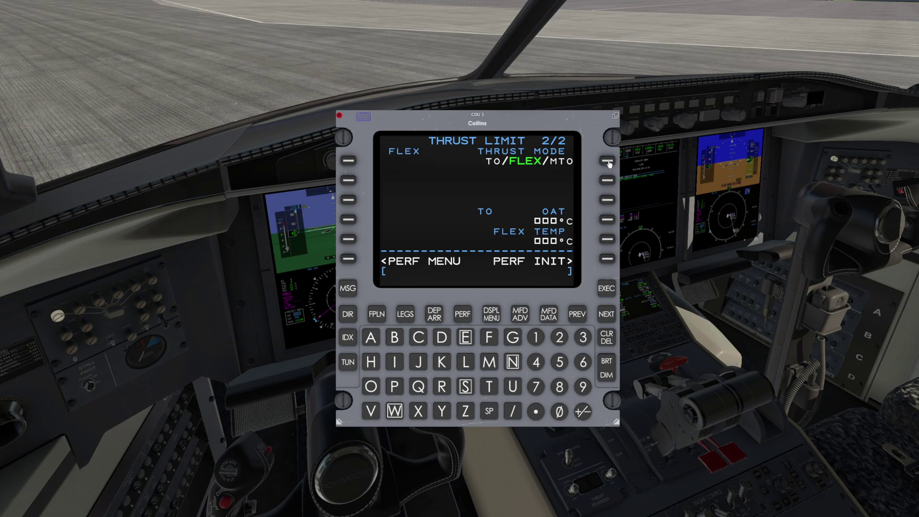
pyautogui.click(608, 161)
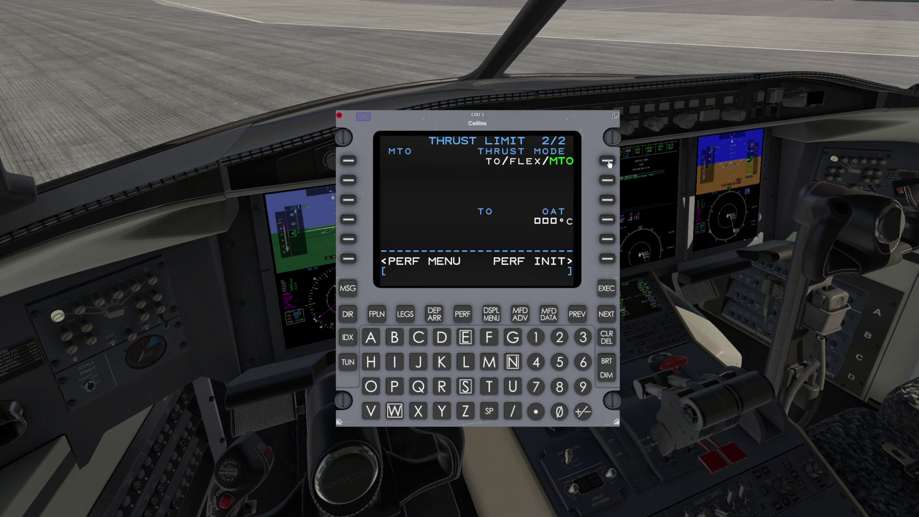
pyautogui.click(609, 162)
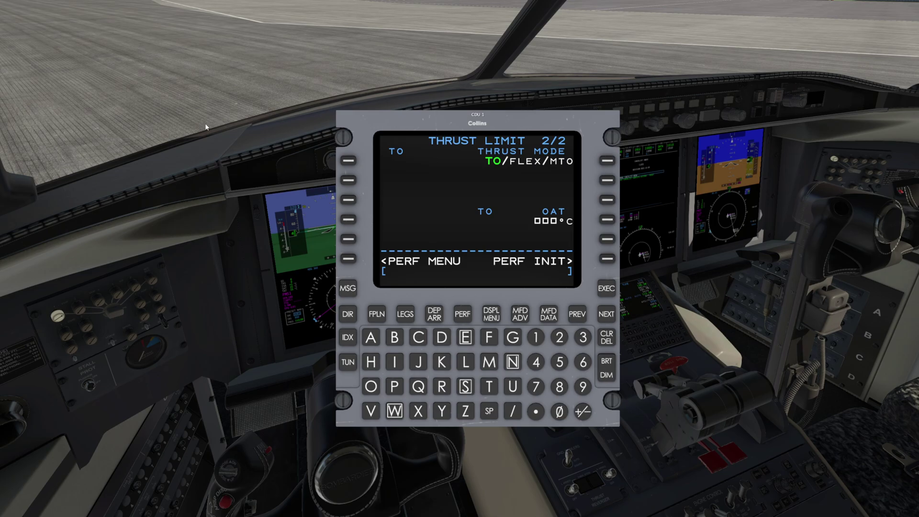
# Step: Reach the KMEM RW18C TAKEOFF REF page 1/4 via PERF INIT and again via the PERF MENU
pyautogui.click(608, 259)
pyautogui.click(608, 239)
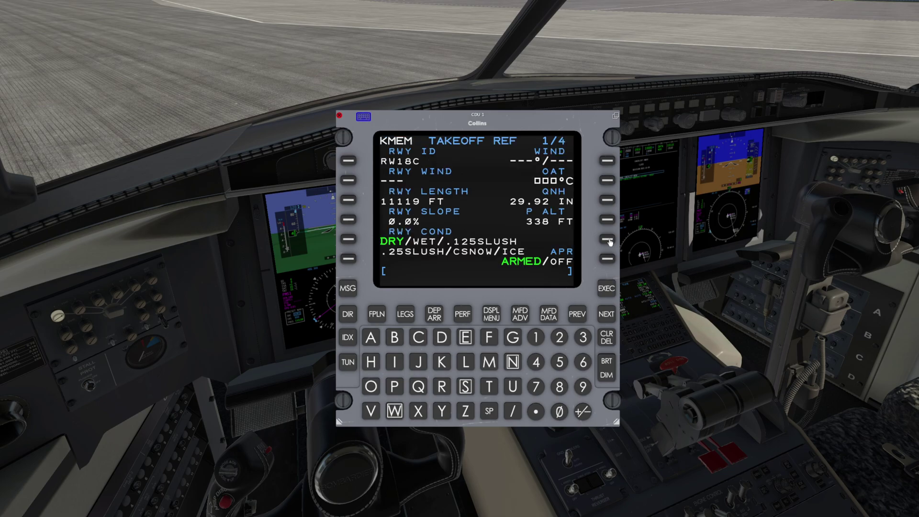
pyautogui.click(462, 314)
pyautogui.click(463, 315)
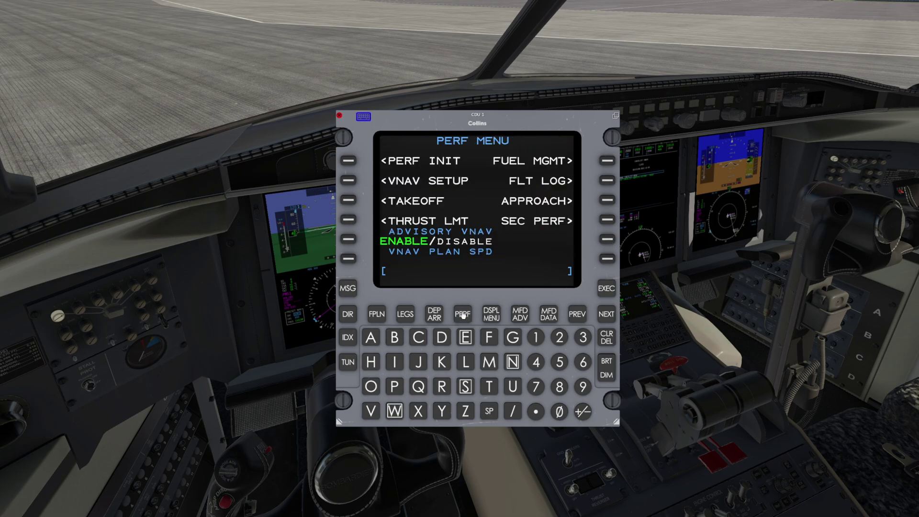
pyautogui.click(349, 201)
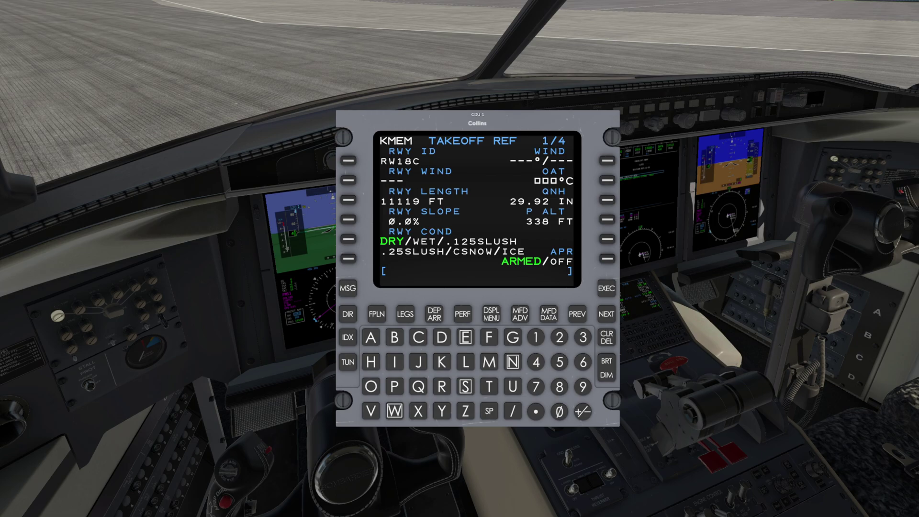
# Step: Enter +15°C as the takeoff OAT on TAKEOFF REF 1/4
pyautogui.click(536, 338)
pyautogui.click(560, 362)
pyautogui.click(608, 181)
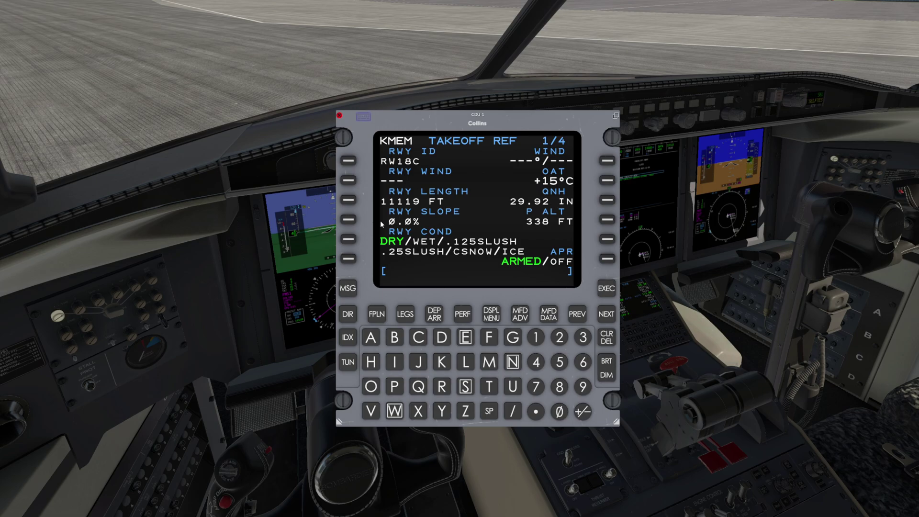
# Step: Read the altimeter setting from the popped-out PFD and enter it as QNH
pyautogui.click(318, 226)
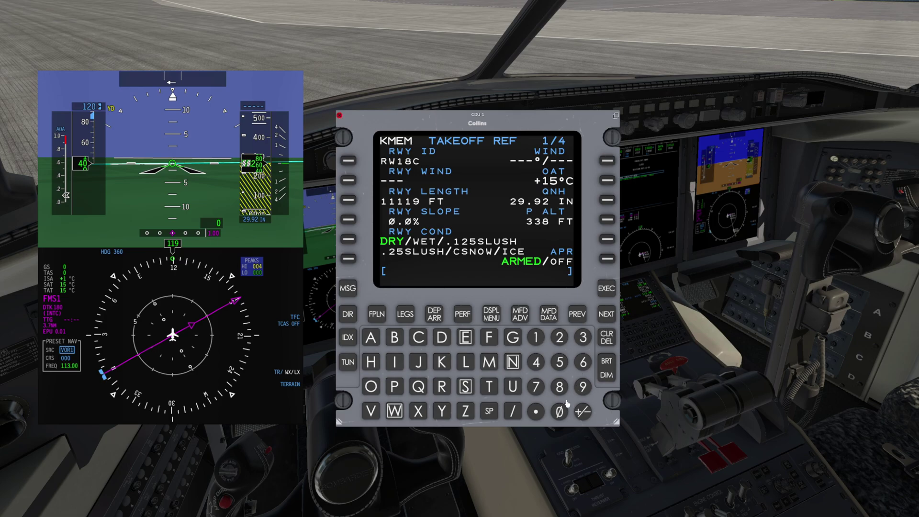
pyautogui.click(583, 337)
pyautogui.click(559, 411)
pyautogui.click(537, 412)
pyautogui.click(536, 338)
pyautogui.click(559, 337)
pyautogui.click(607, 200)
pyautogui.click(215, 174)
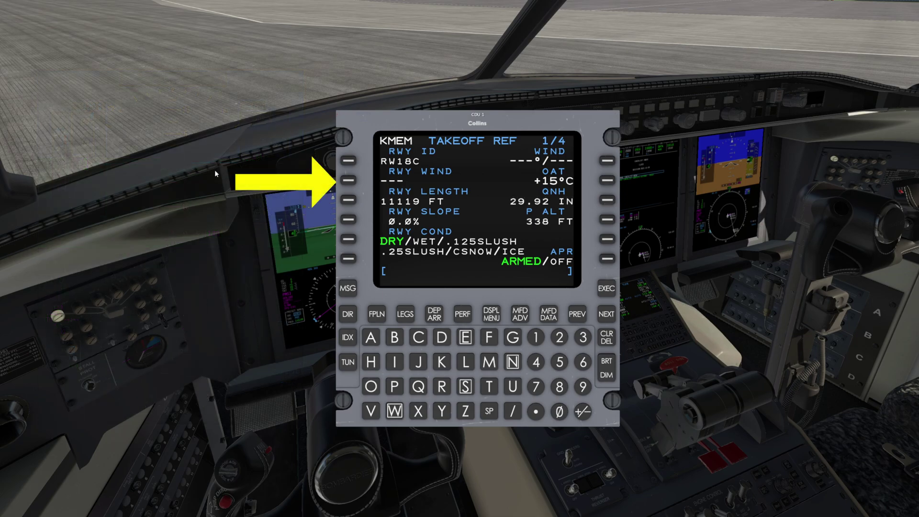
# Step: Enter a 190/12 takeoff wind, then override RWY LENGTH with 8000 FT
pyautogui.click(536, 338)
pyautogui.click(582, 387)
pyautogui.click(560, 412)
pyautogui.click(513, 411)
pyautogui.click(536, 337)
pyautogui.click(558, 338)
pyautogui.click(607, 161)
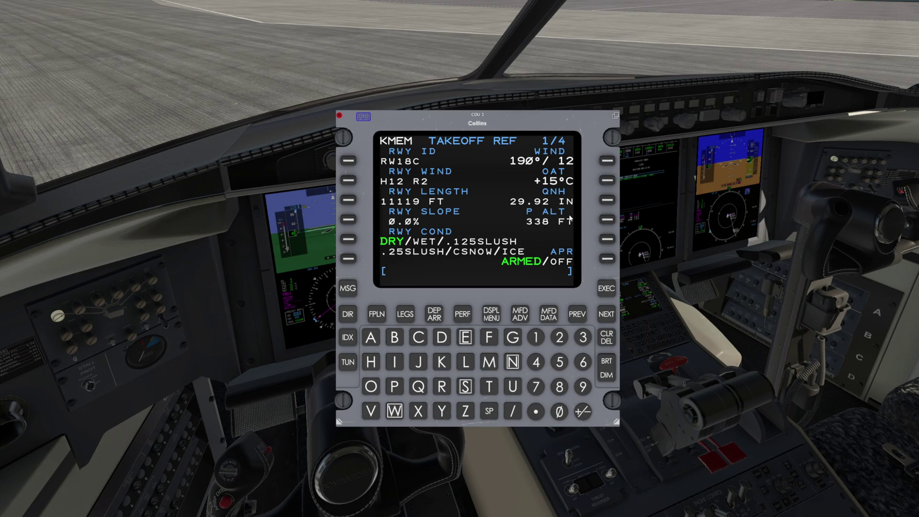
pyautogui.write('8000')
pyautogui.click(348, 202)
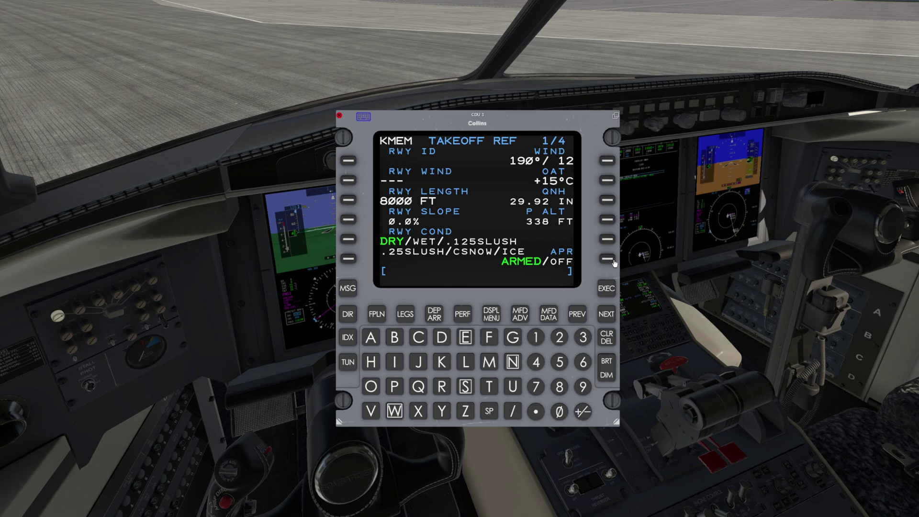
# Step: Delete the runway length override so RW18C reads 11119 FT, and show it in metres
pyautogui.click(606, 341)
pyautogui.click(355, 201)
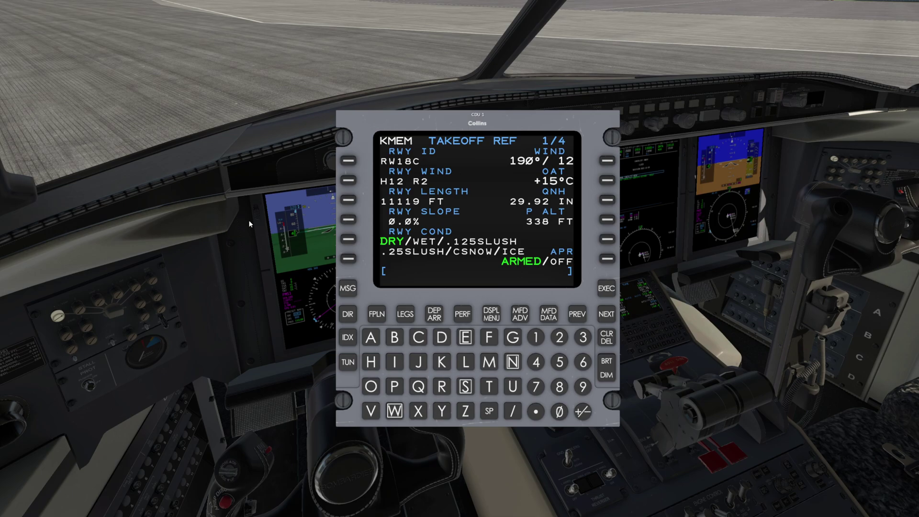
pyautogui.click(489, 363)
pyautogui.click(353, 201)
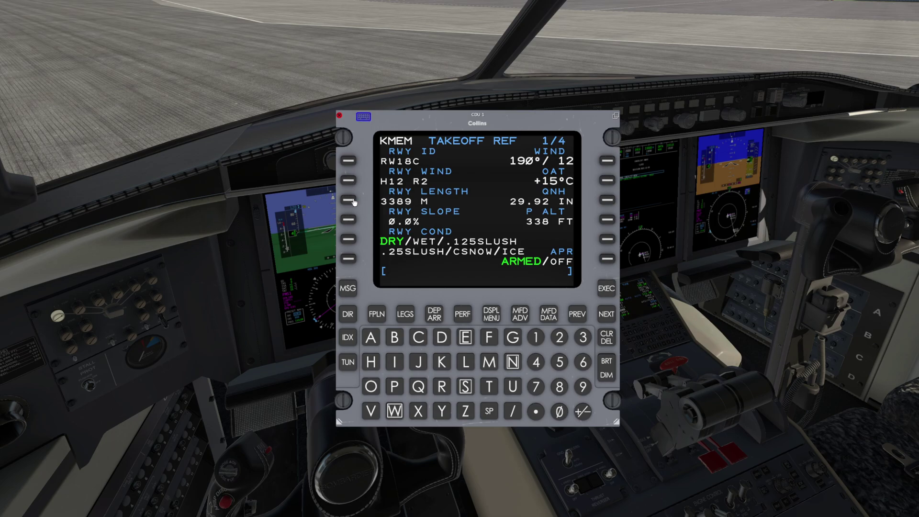
pyautogui.click(490, 339)
# Step: Return runway length to feet and set the runway slope to D2.0%
pyautogui.click(351, 202)
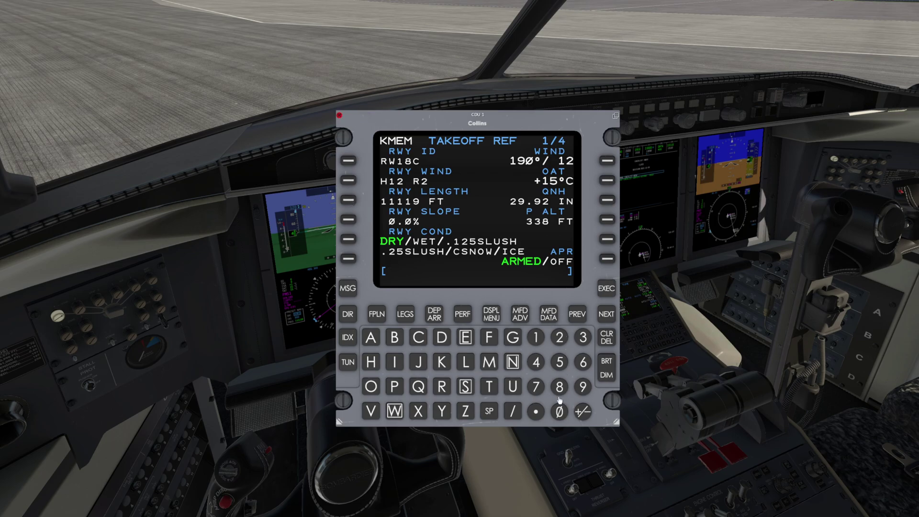
pyautogui.click(583, 412)
pyautogui.click(559, 338)
pyautogui.click(350, 221)
# Step: Change the runway slope to D1.5%
pyautogui.click(441, 339)
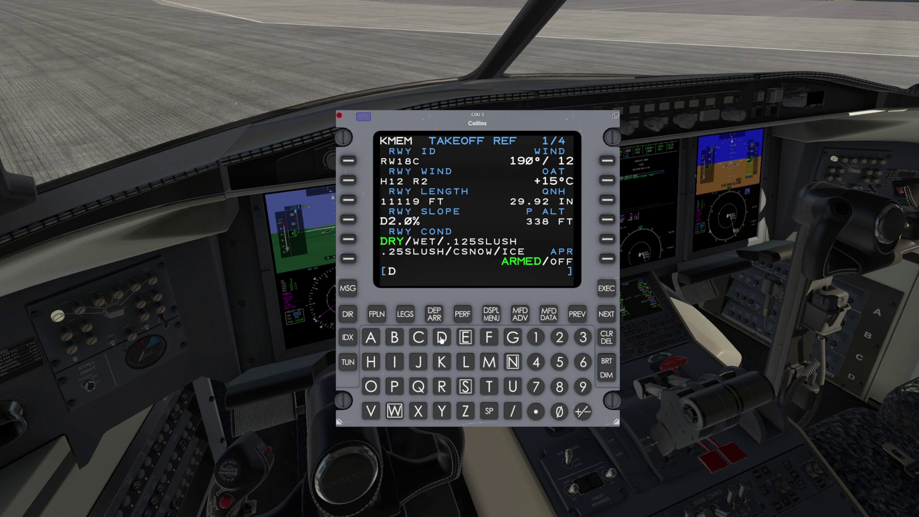
pyautogui.click(536, 338)
pyautogui.click(536, 412)
pyautogui.click(560, 362)
pyautogui.click(352, 223)
# Step: Change the runway slope to an upslope of U0.5%
pyautogui.click(512, 386)
pyautogui.click(536, 411)
pyautogui.click(560, 362)
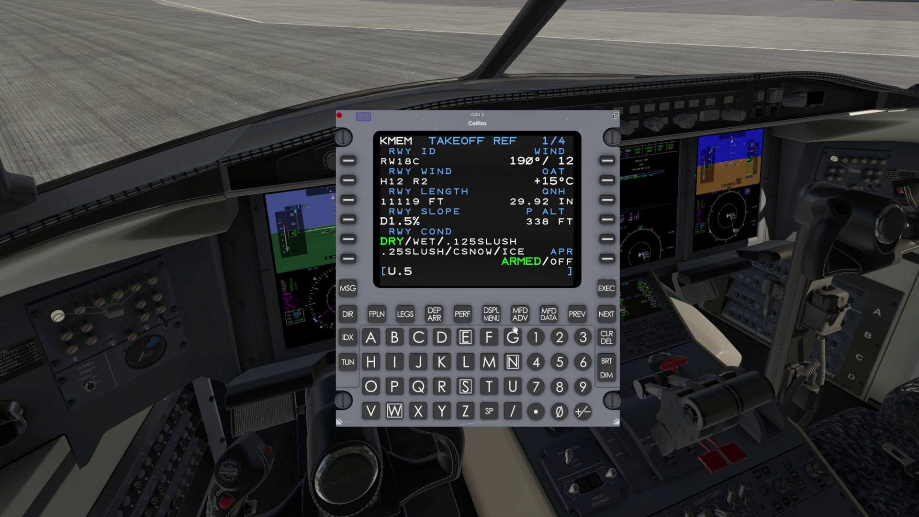
pyautogui.click(349, 220)
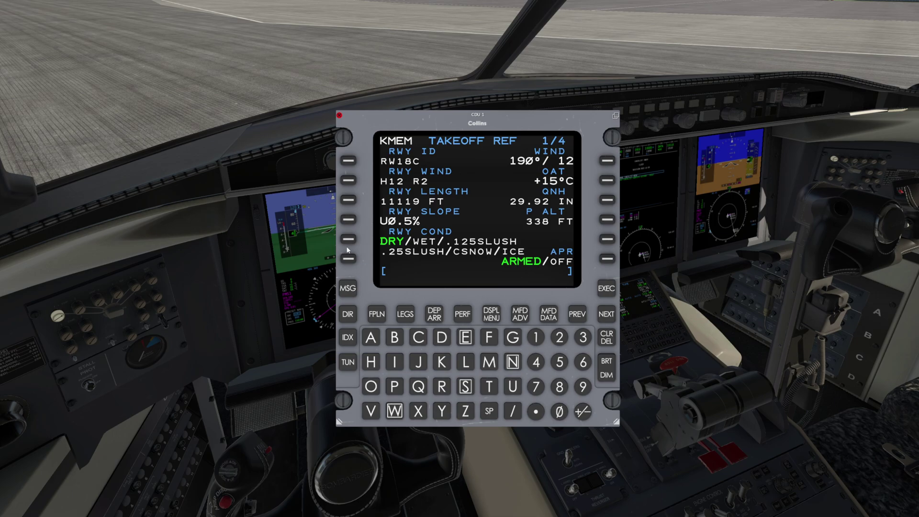
# Step: Cycle RWY COND through WET, SLUSH, CSNOW and ICE back to DRY, then advance to page 2/4
pyautogui.click(349, 240)
pyautogui.click(349, 239)
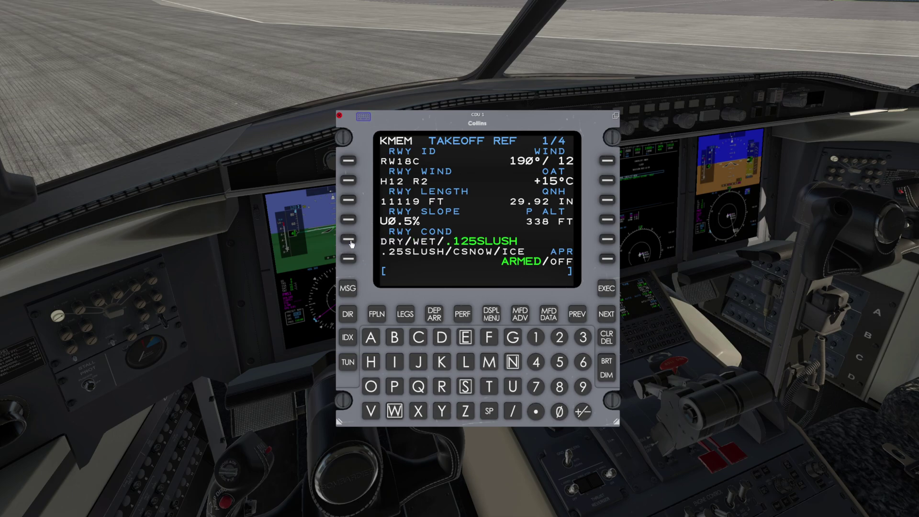
pyautogui.click(349, 239)
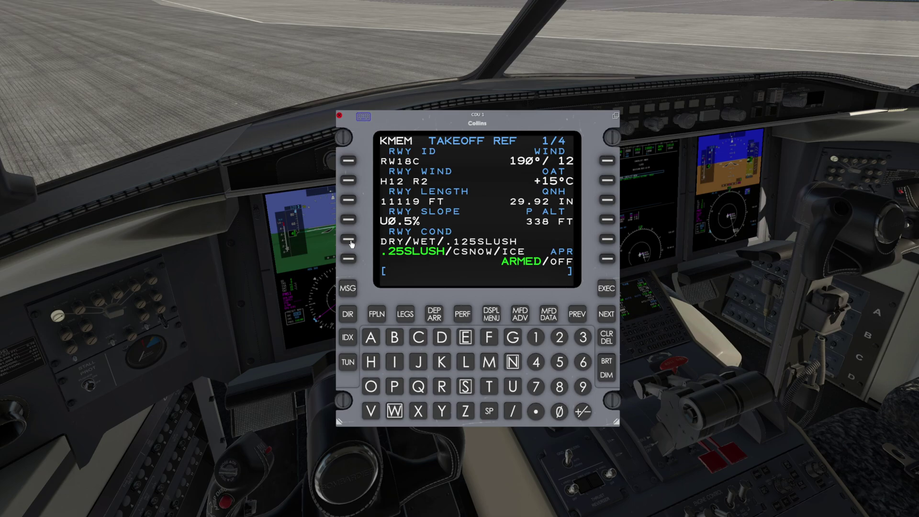
pyautogui.click(349, 239)
pyautogui.click(349, 239)
pyautogui.click(349, 240)
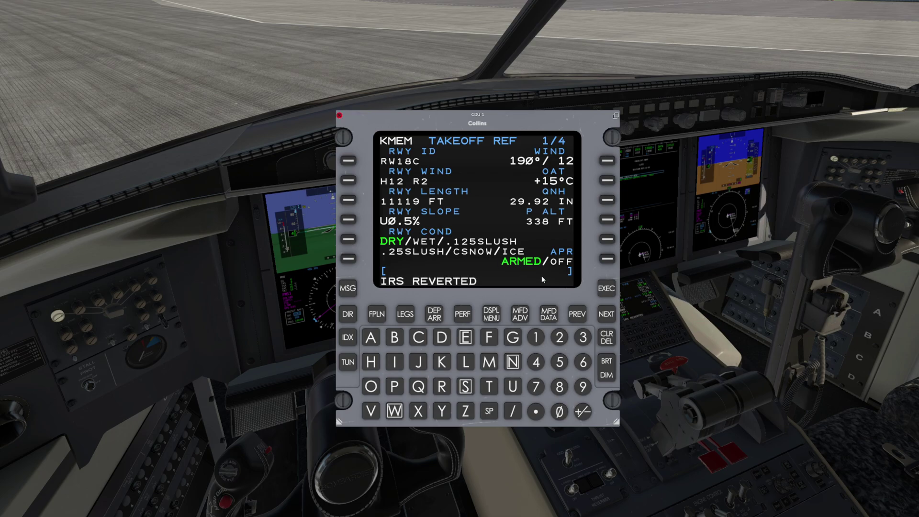
pyautogui.click(606, 314)
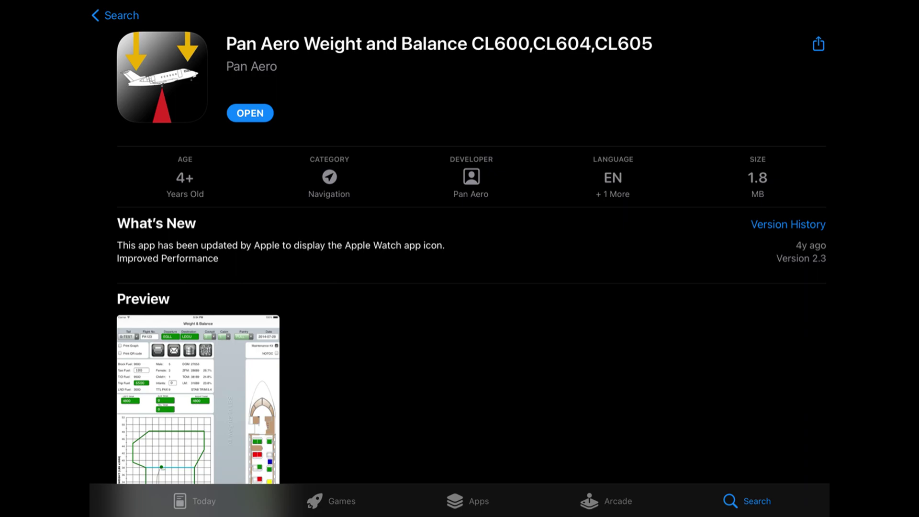
# Step: Open the Pan Aero Weight and Balance CL600/CL604/CL605 app from its App Store page
pyautogui.click(250, 113)
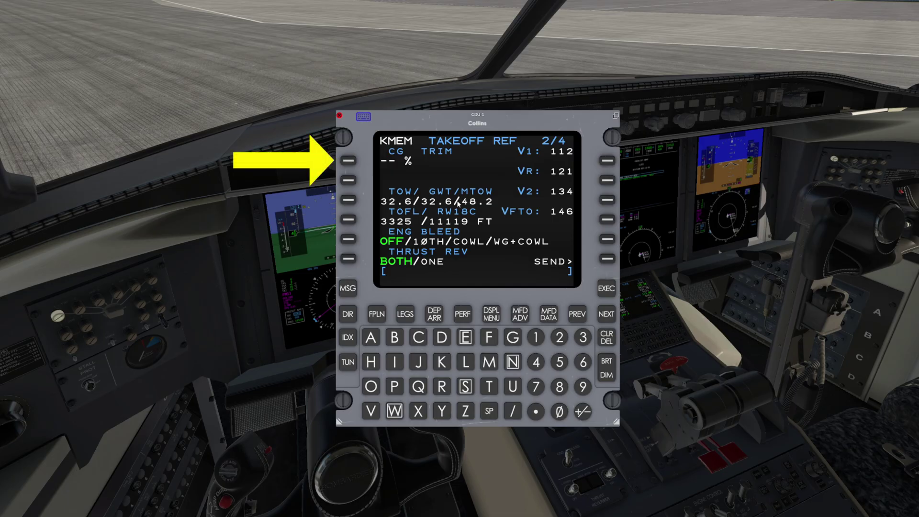
# Step: Enter 29 as the CG percentage on TAKEOFF REF 2/4
pyautogui.write('29')
pyautogui.click(348, 161)
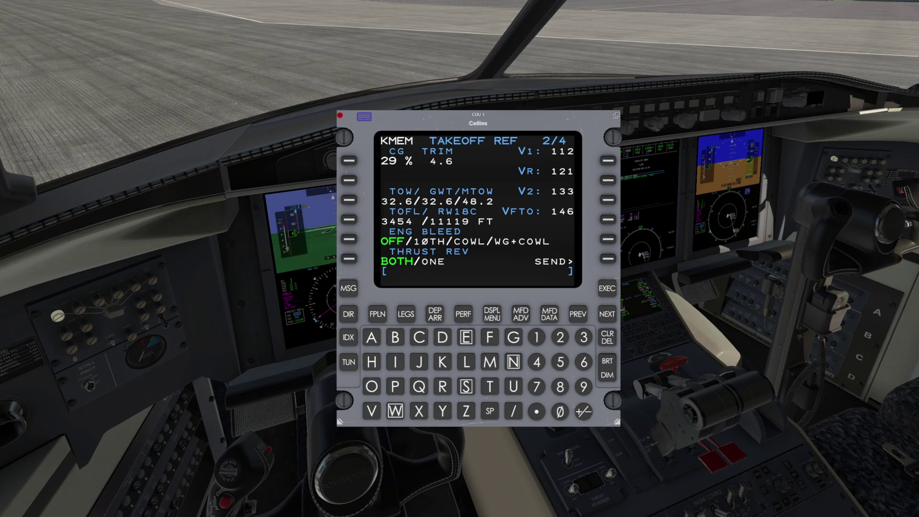
# Step: Advance to TAKEOFF REF 3/4 showing TOW/MTOW 32.6/48.2 and OCR gradient 740 FT/NM
pyautogui.click(607, 314)
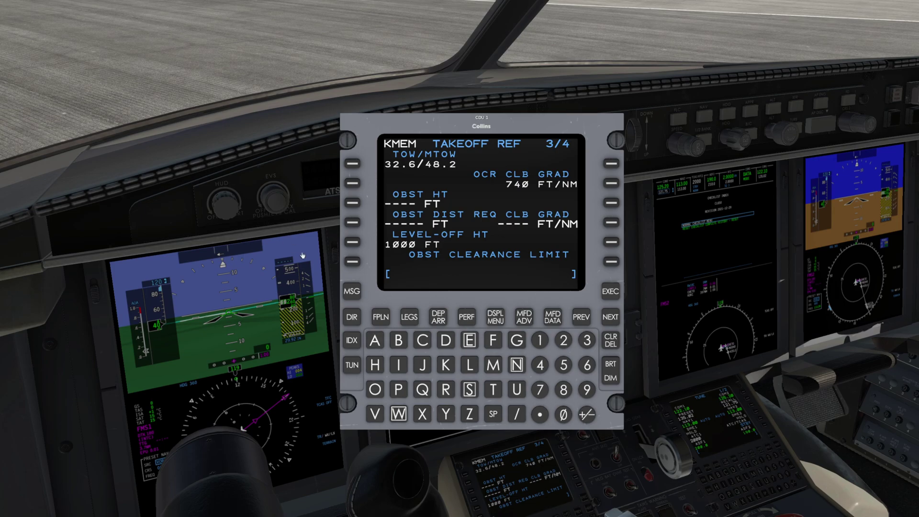
pyautogui.click(587, 365)
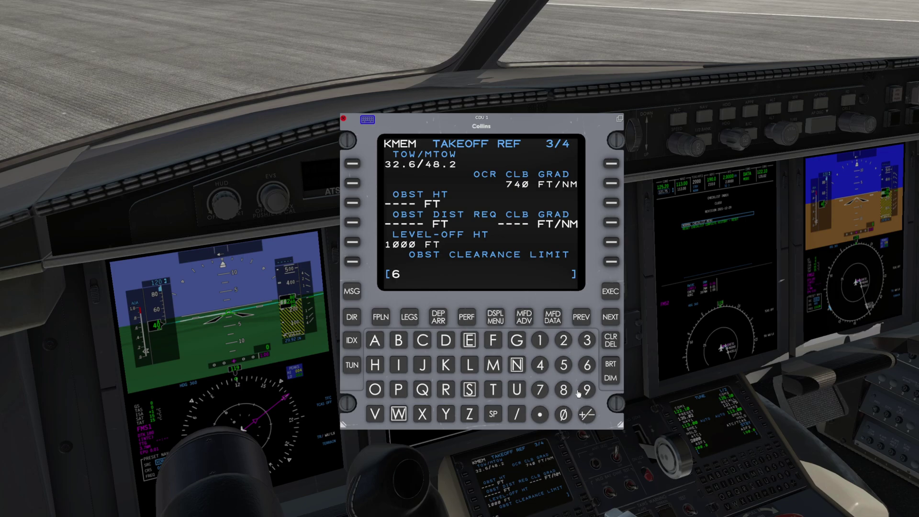
pyautogui.click(564, 414)
pyautogui.click(564, 414)
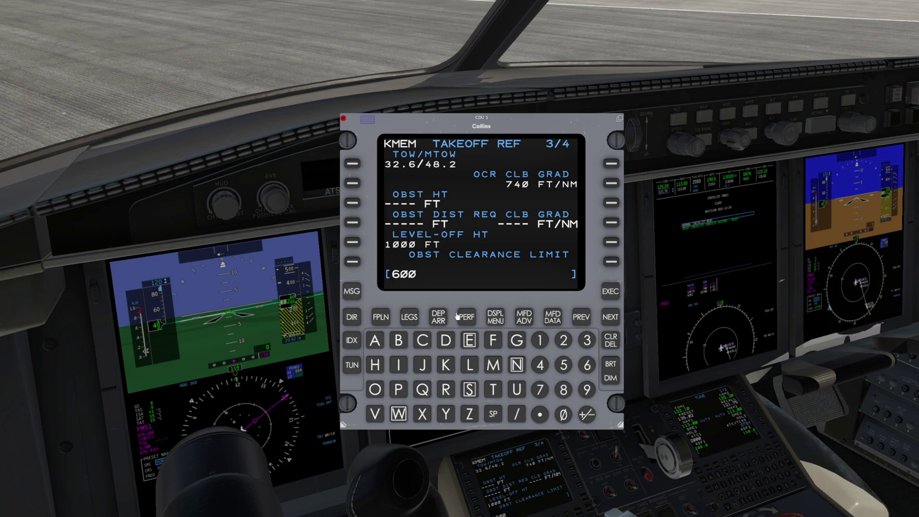
pyautogui.click(354, 243)
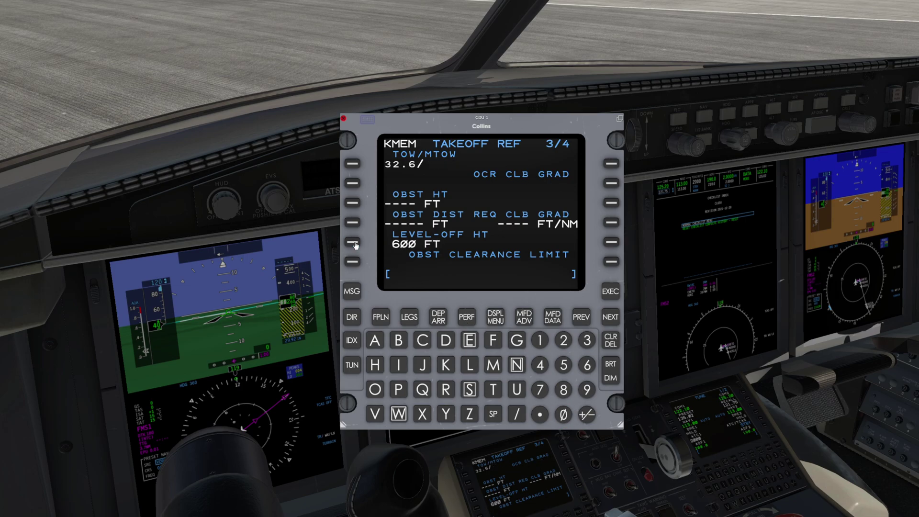
pyautogui.click(564, 367)
pyautogui.click(564, 415)
pyautogui.click(564, 414)
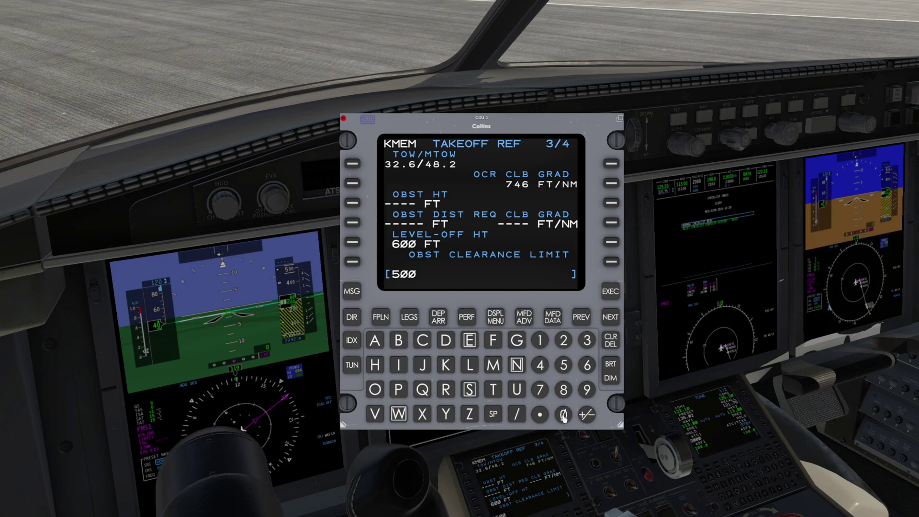
pyautogui.click(612, 223)
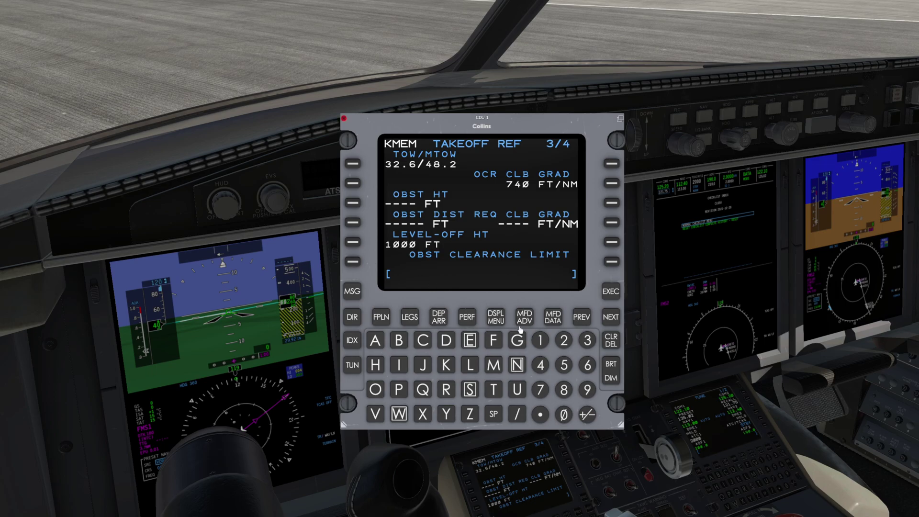
# Step: Enter obstacle height 1200 FT and obstacle distance 9000 FT on TAKEOFF REF 3/4
pyautogui.click(540, 340)
pyautogui.click(564, 340)
pyautogui.click(563, 414)
pyautogui.click(563, 414)
pyautogui.click(354, 204)
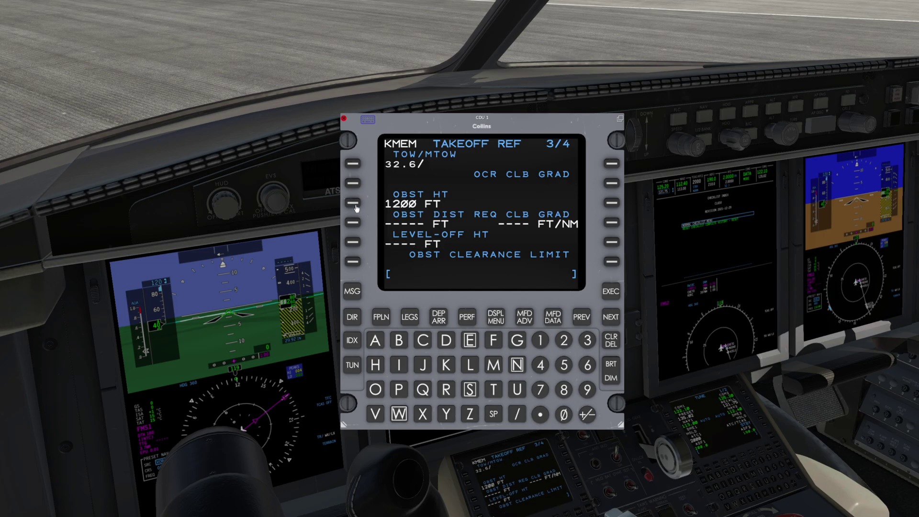
pyautogui.click(588, 389)
pyautogui.click(564, 415)
pyautogui.click(564, 414)
pyautogui.click(564, 414)
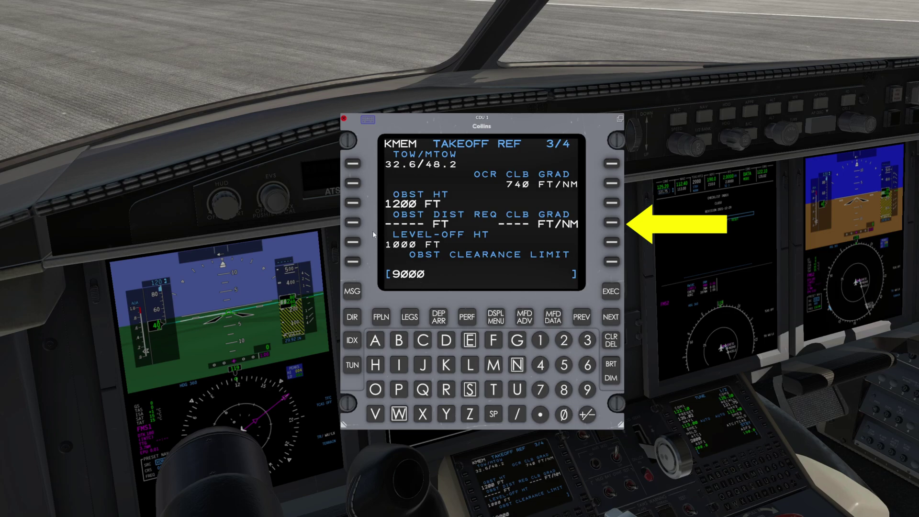
pyautogui.click(356, 223)
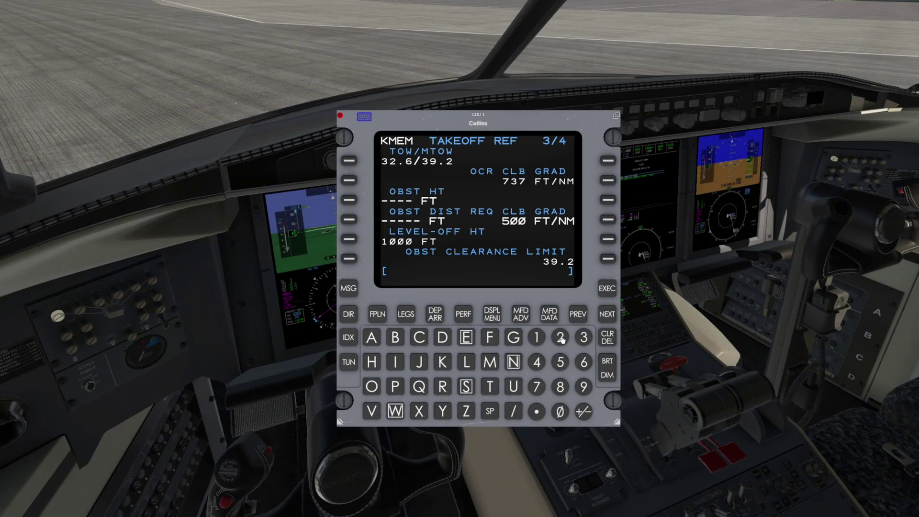
pyautogui.click(560, 337)
pyautogui.click(561, 411)
pyautogui.click(561, 411)
pyautogui.click(608, 220)
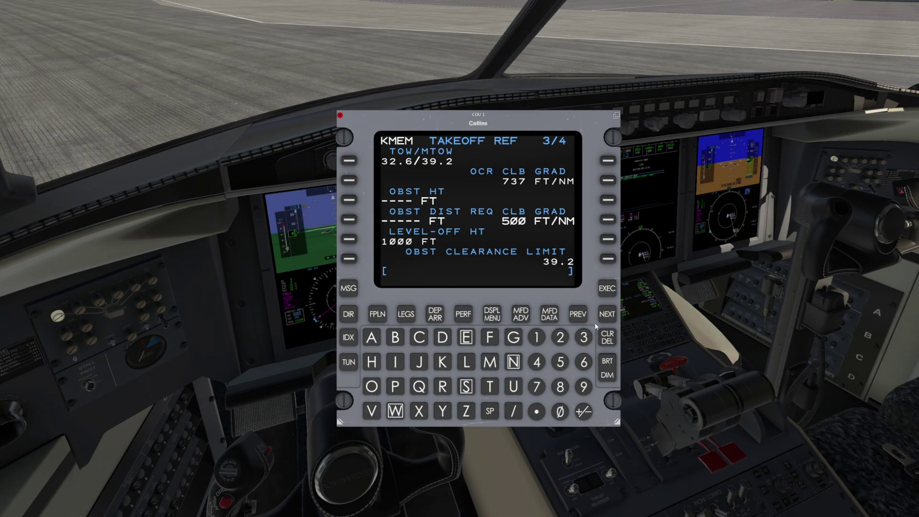
# Step: Review the takeoff weight limits on TAKEOFF REF 4/4, then page back to 2/4
pyautogui.click(608, 314)
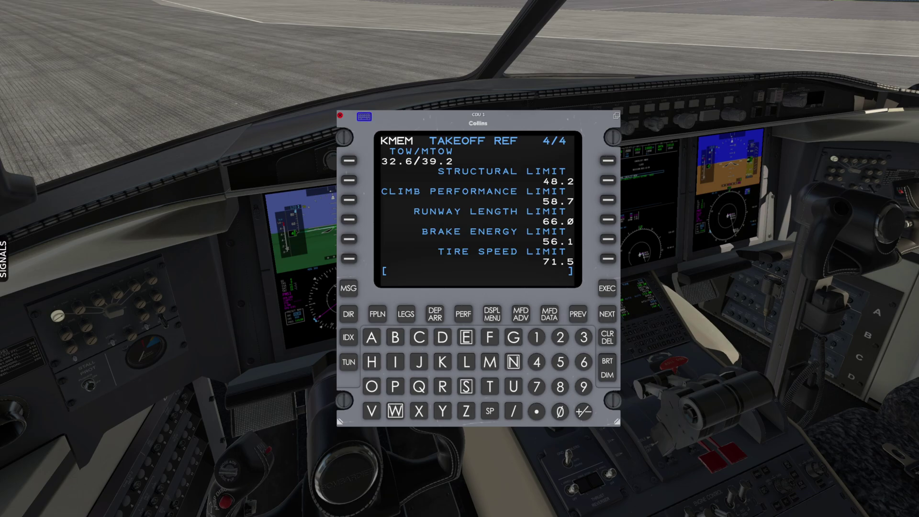
pyautogui.click(364, 116)
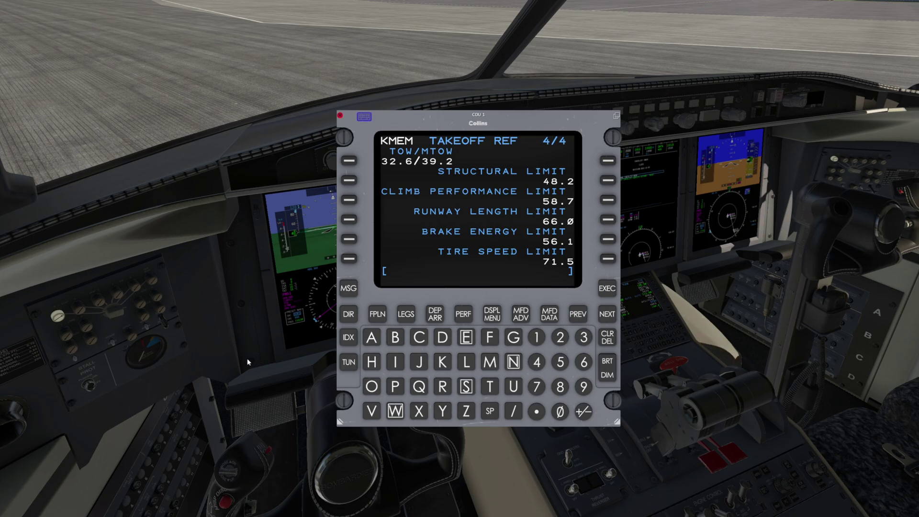
pyautogui.click(578, 314)
pyautogui.click(578, 314)
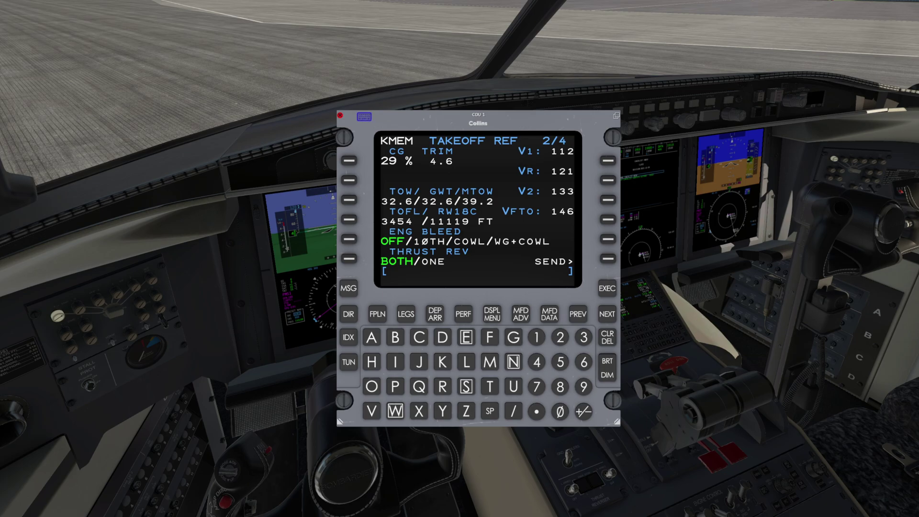
# Step: Send the V-speeds (V2 133, VFTO 146) from TAKEOFF REF 2/4 and check them in the PFD pop-out
pyautogui.click(609, 260)
pyautogui.click(317, 251)
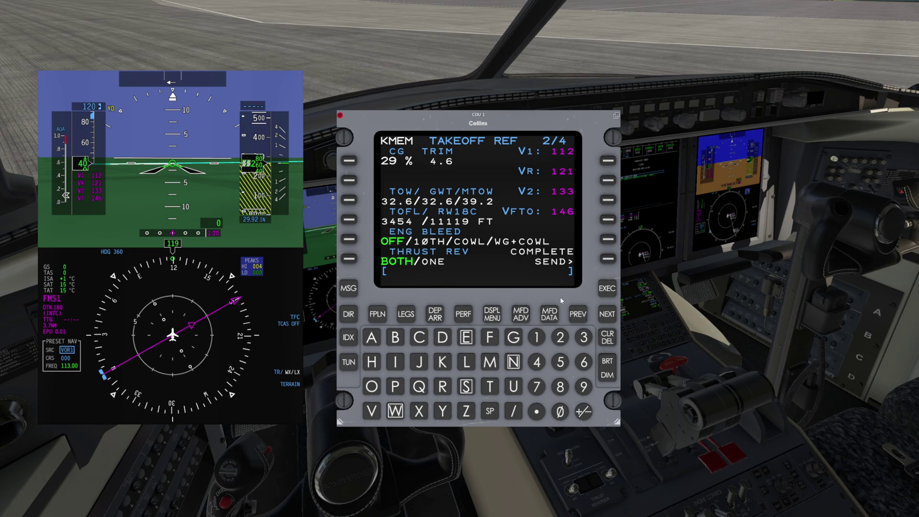
# Step: Enter an OAT of +32°C on TAKEOFF REF 1/4, then resend the recomputed V-speeds (V1 113) from page 2/4
pyautogui.click(577, 316)
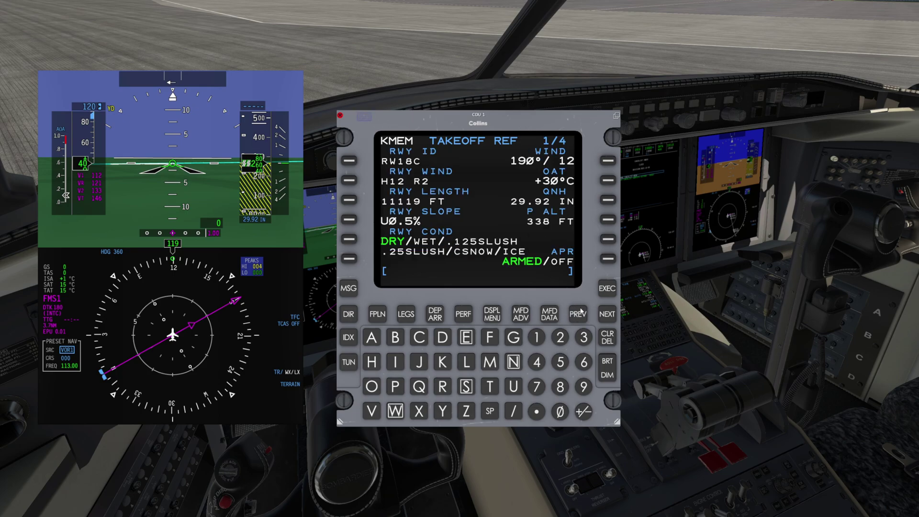
pyautogui.click(584, 338)
pyautogui.click(561, 338)
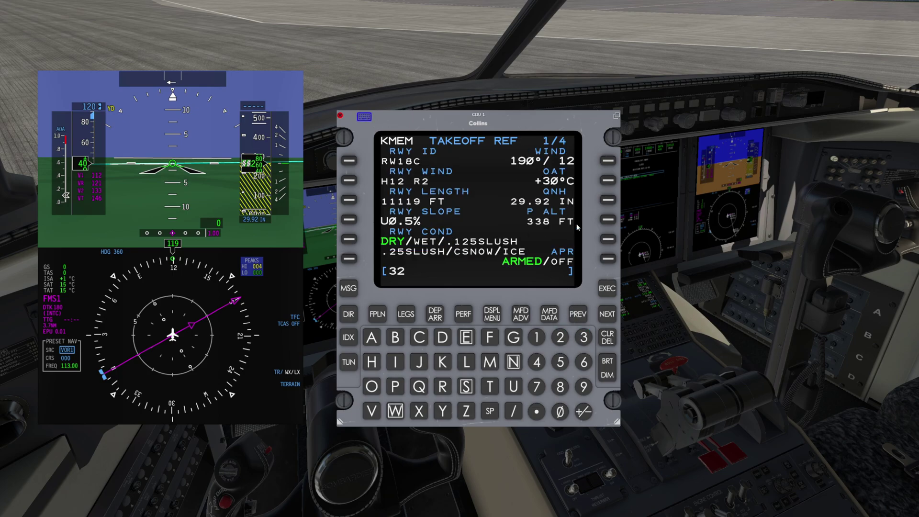
pyautogui.click(608, 182)
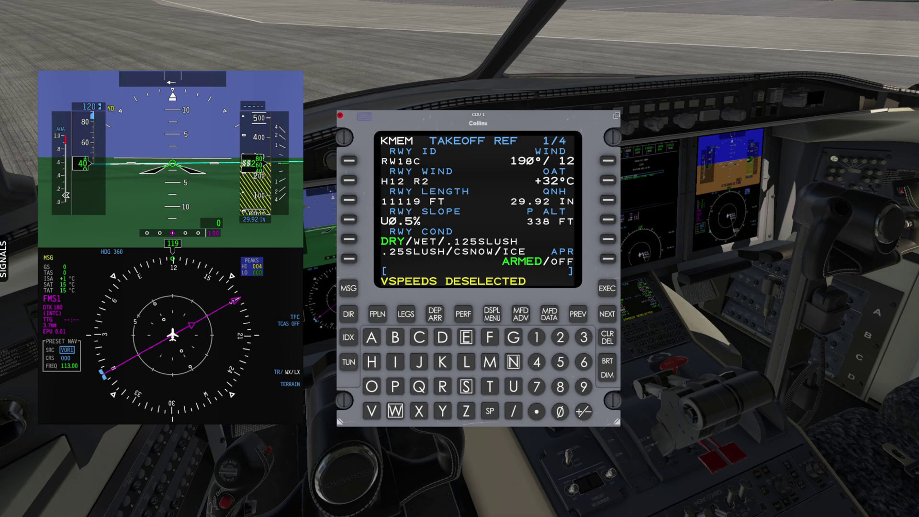
pyautogui.click(607, 314)
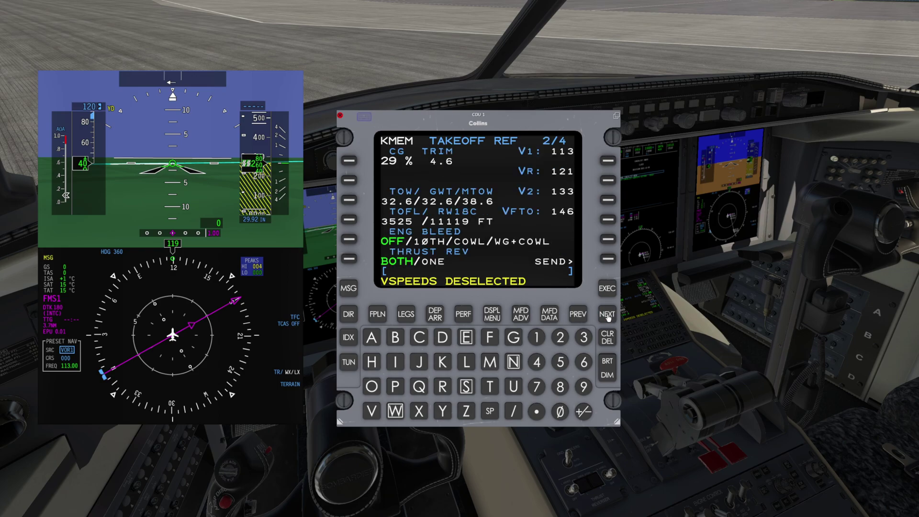
pyautogui.click(608, 259)
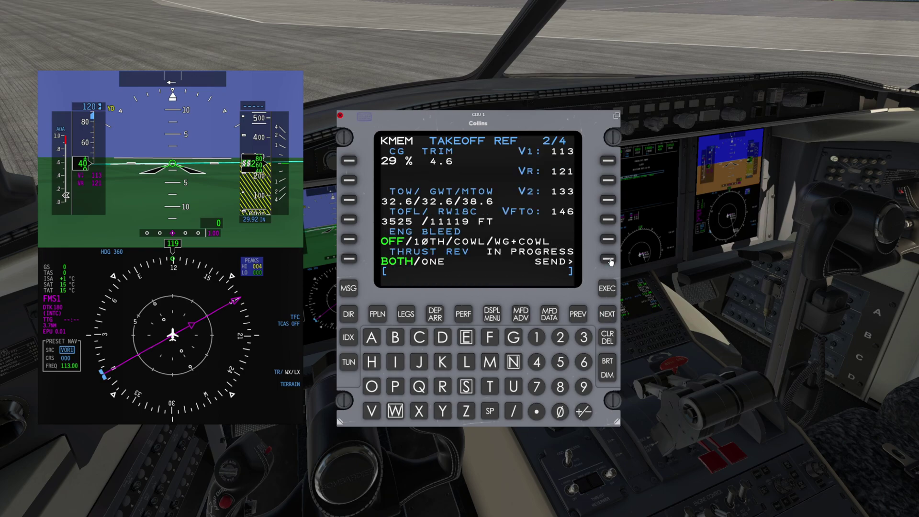